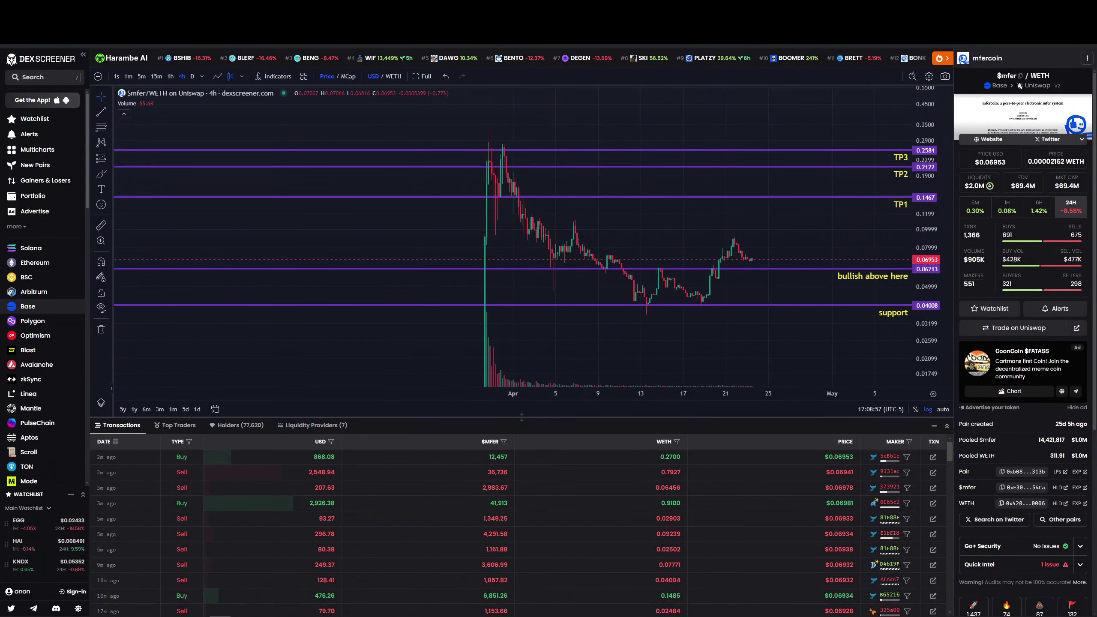
Step: Glance at the community chat, close it, then move to Nansen's DEGEN Token God Mode tab
key("alt+Tab")
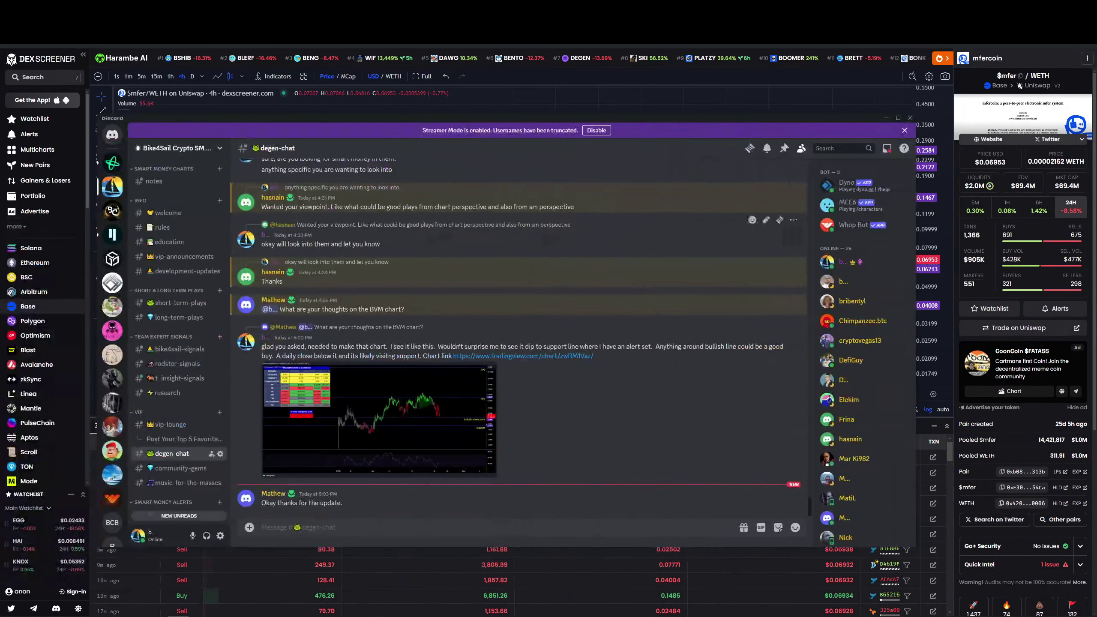
scroll(518, 343, "up", 3)
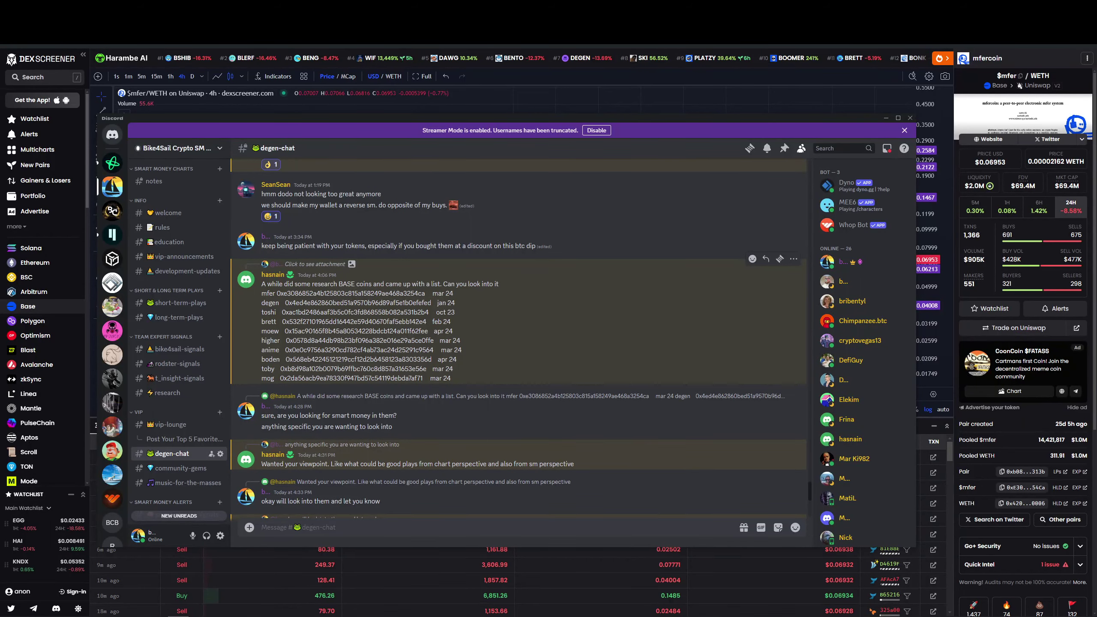
scroll(514, 343, "down", 6)
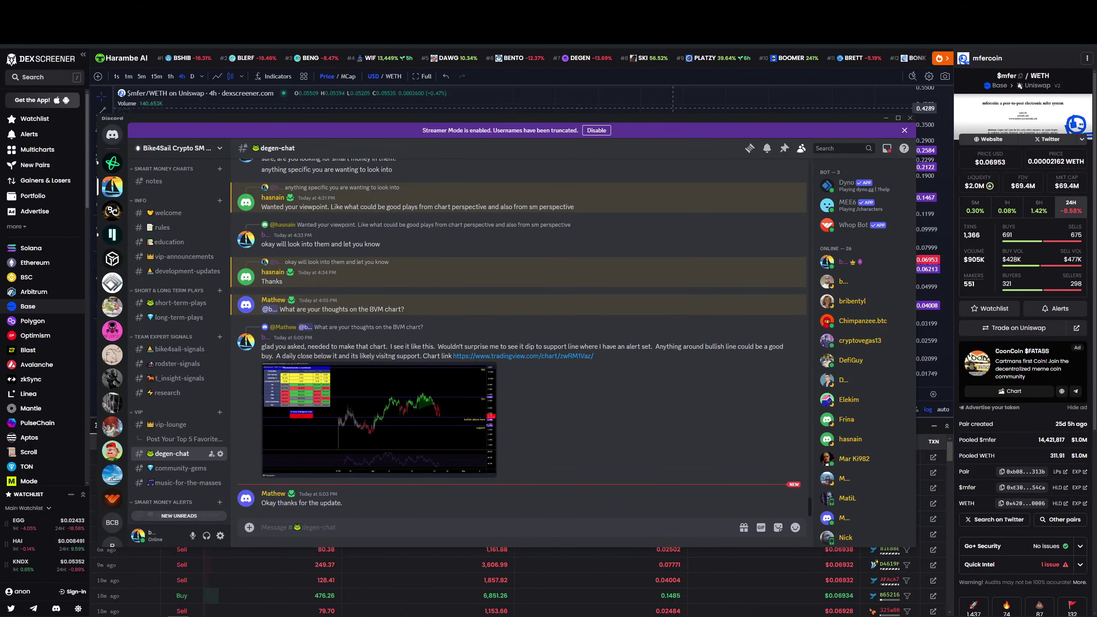
scroll(514, 343, "up", 6)
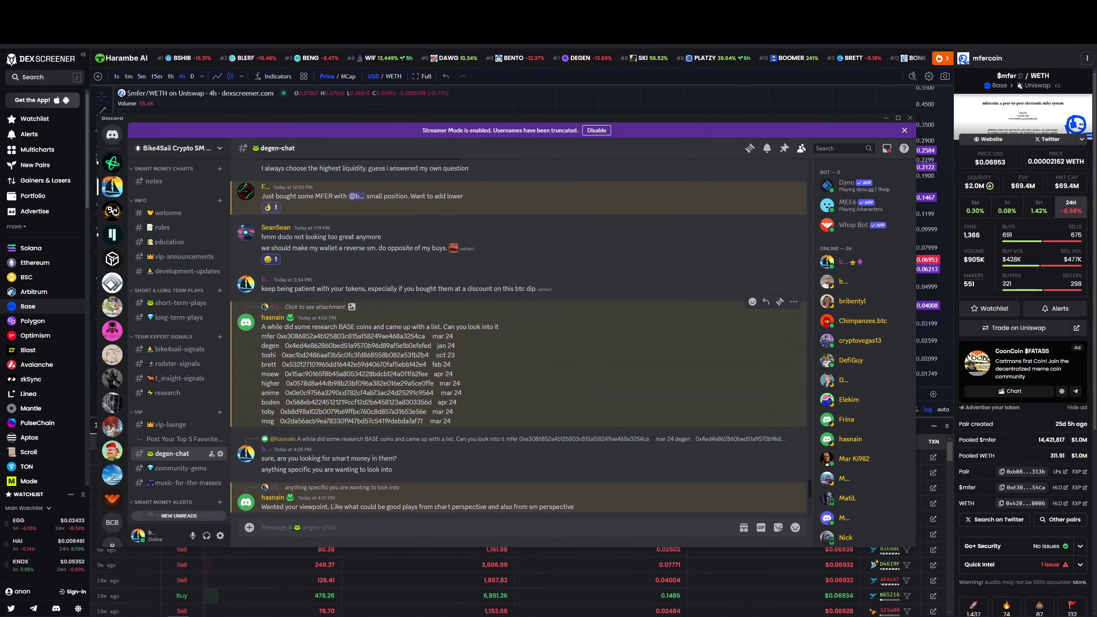
scroll(515, 343, "down", 6)
key("alt+Tab")
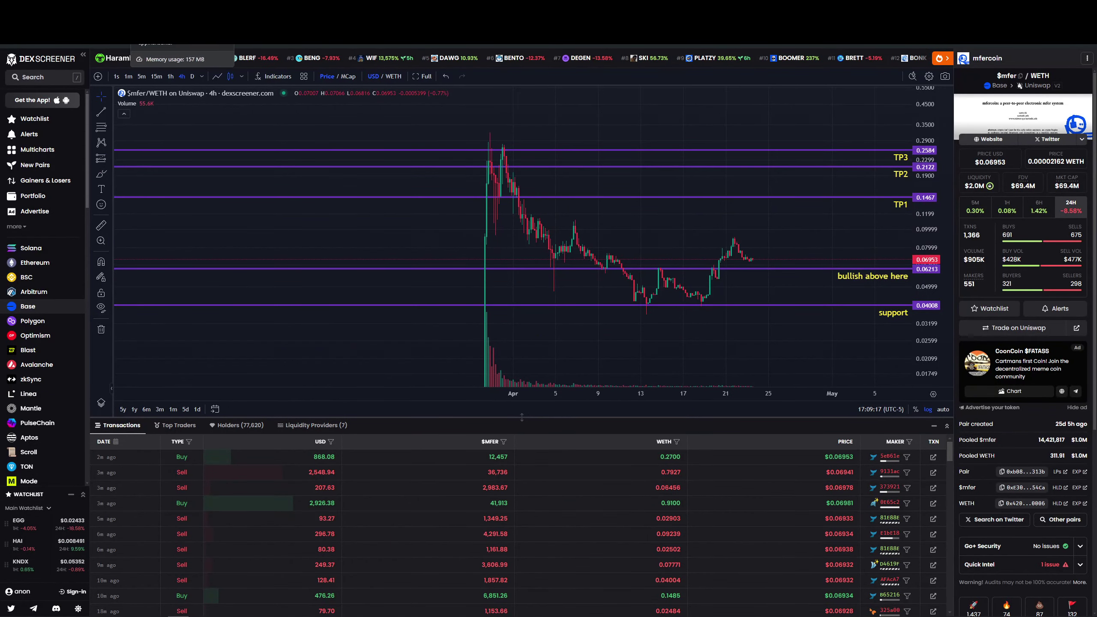
key("ctrl+Tab")
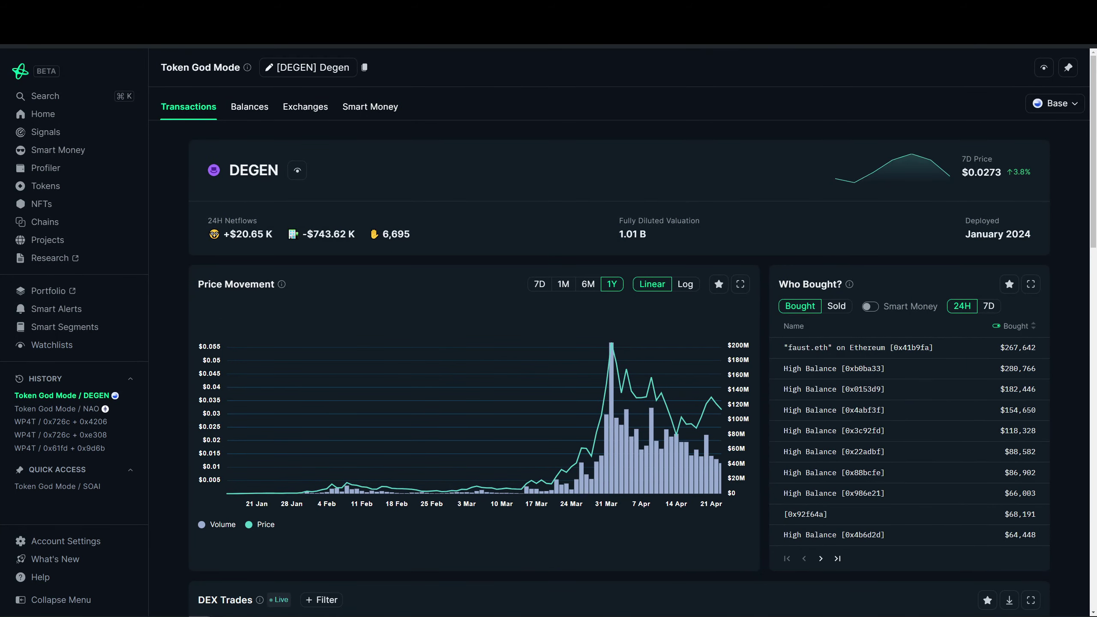
Step: Filter DEGEN buyers to 7-day smart money and rank Smart Money token holdings by balance
left_click(988, 306)
left_click(870, 306)
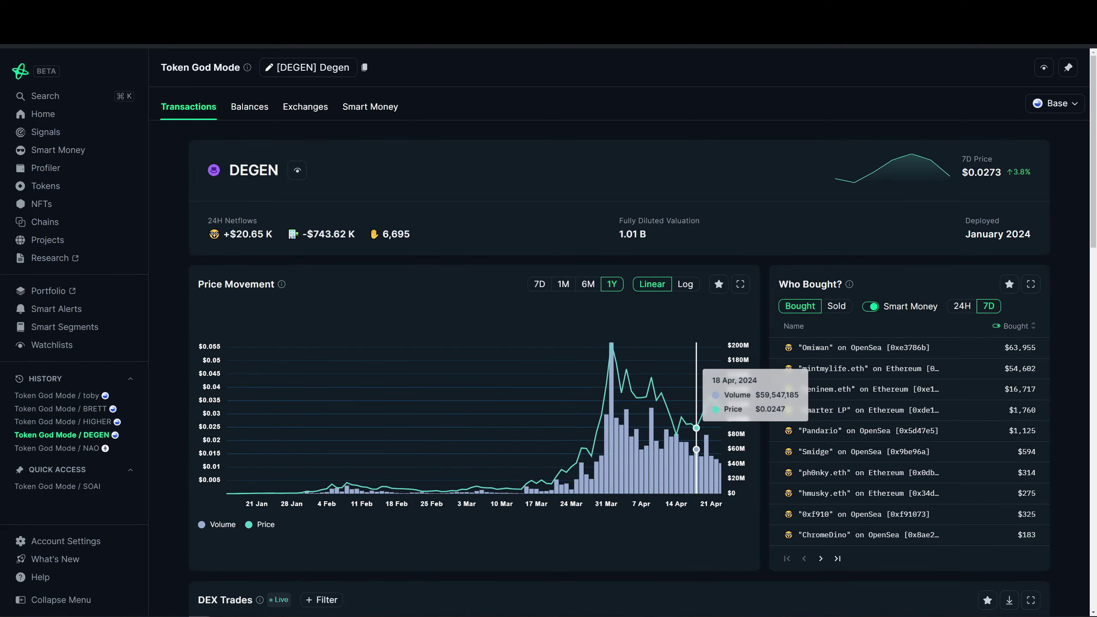
left_click(371, 107)
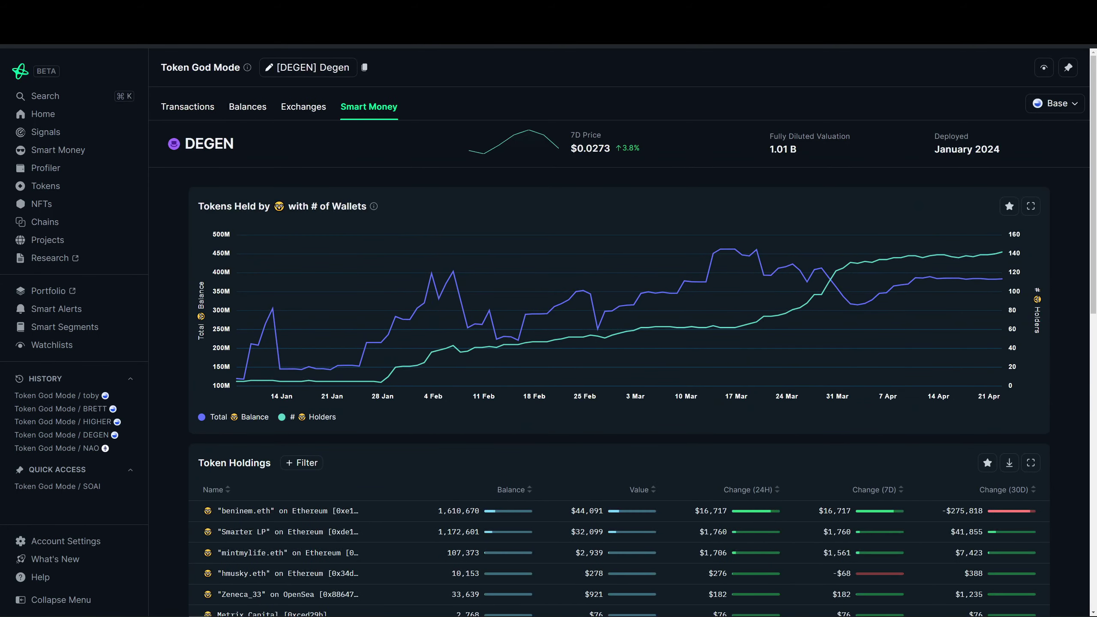
scroll(952, 283, "down", 2)
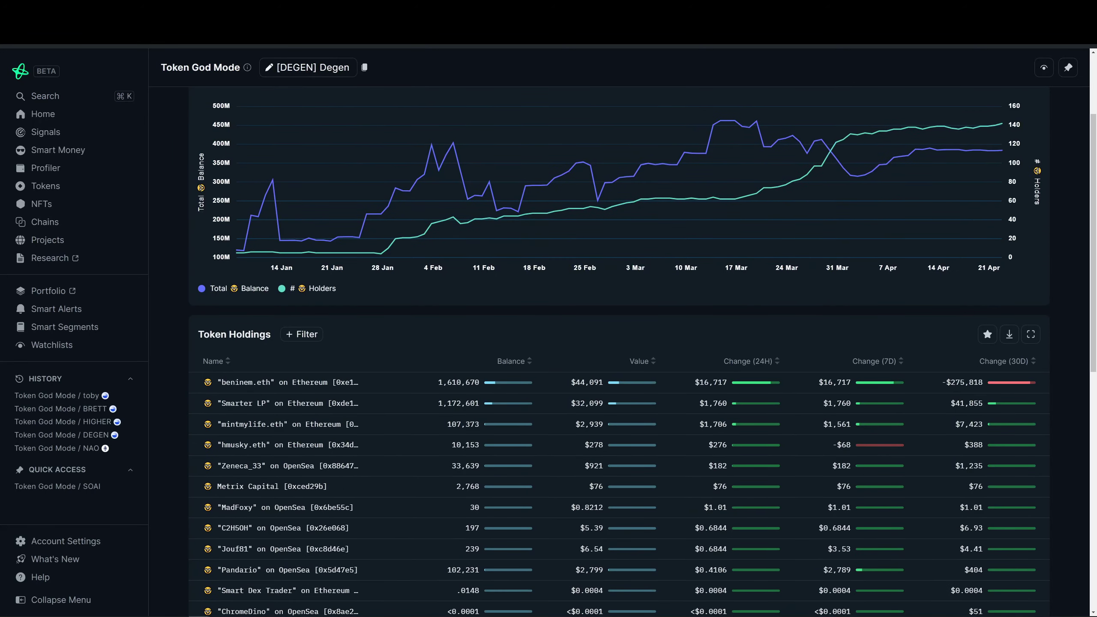
left_click(514, 361)
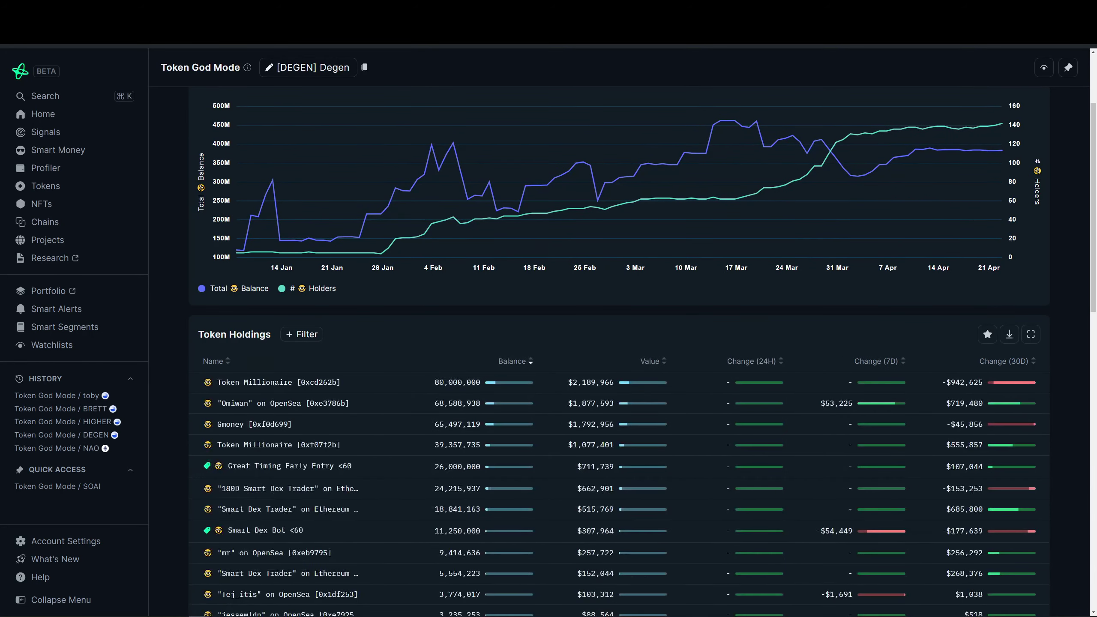
scroll(617, 344, "down", 1)
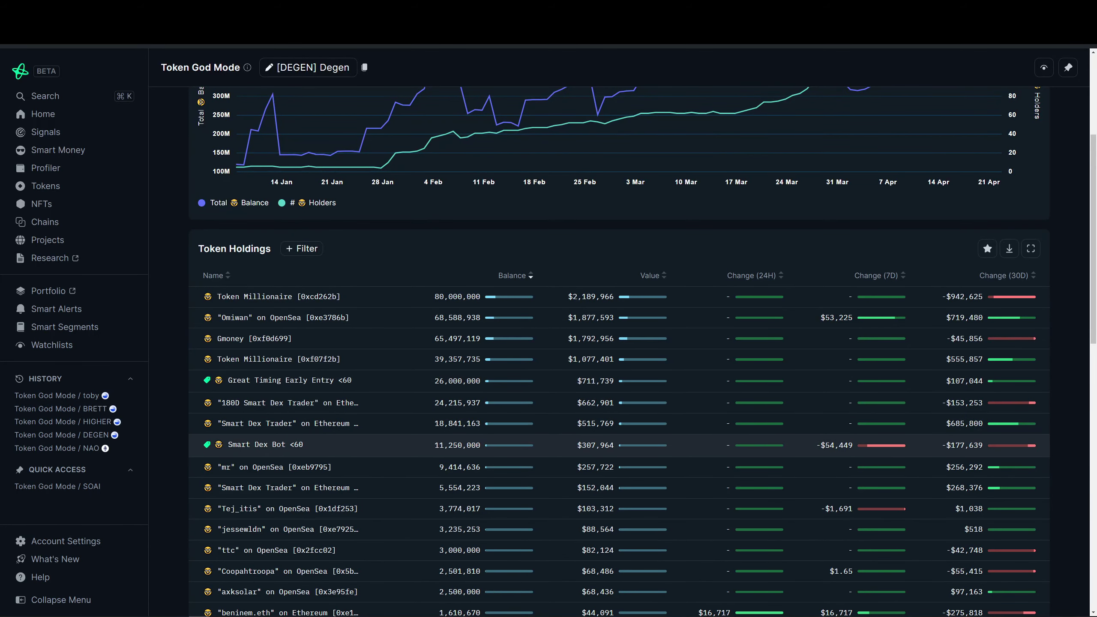
scroll(617, 343, "up", 3)
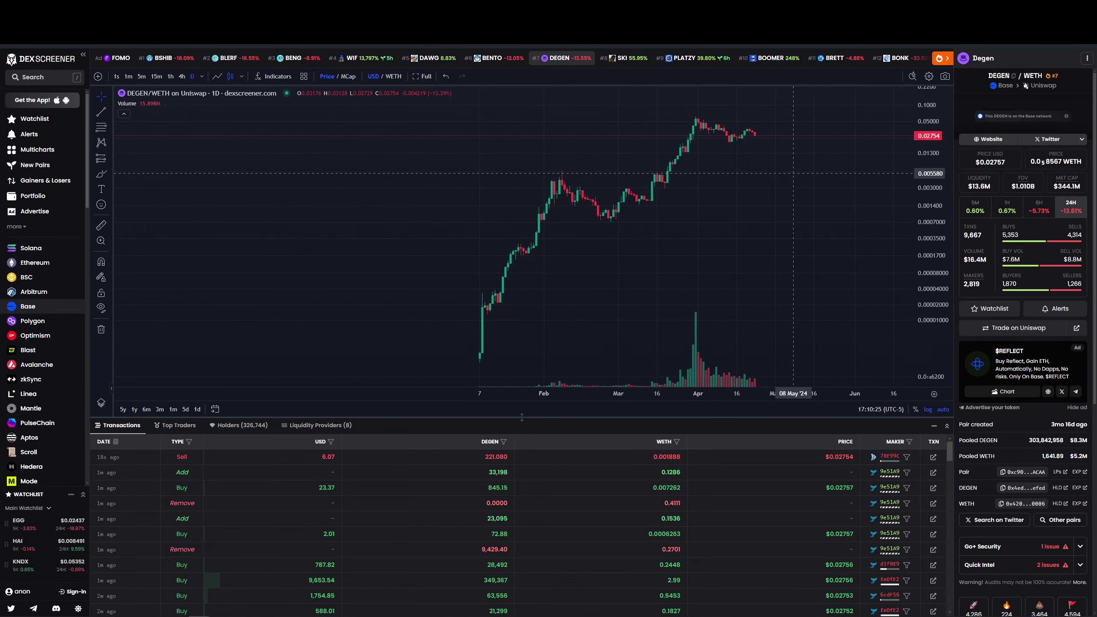
Step: Mark DEGEN's 0.005580 breakout line and brush a dip-and-rise projected price path
left_click(796, 174)
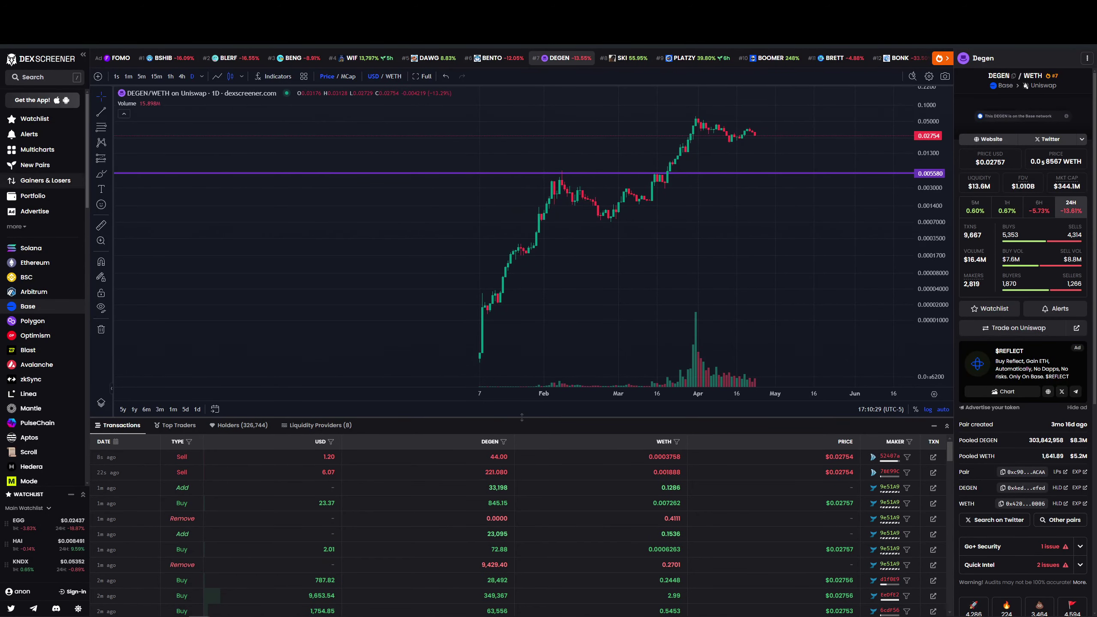
left_click(101, 158)
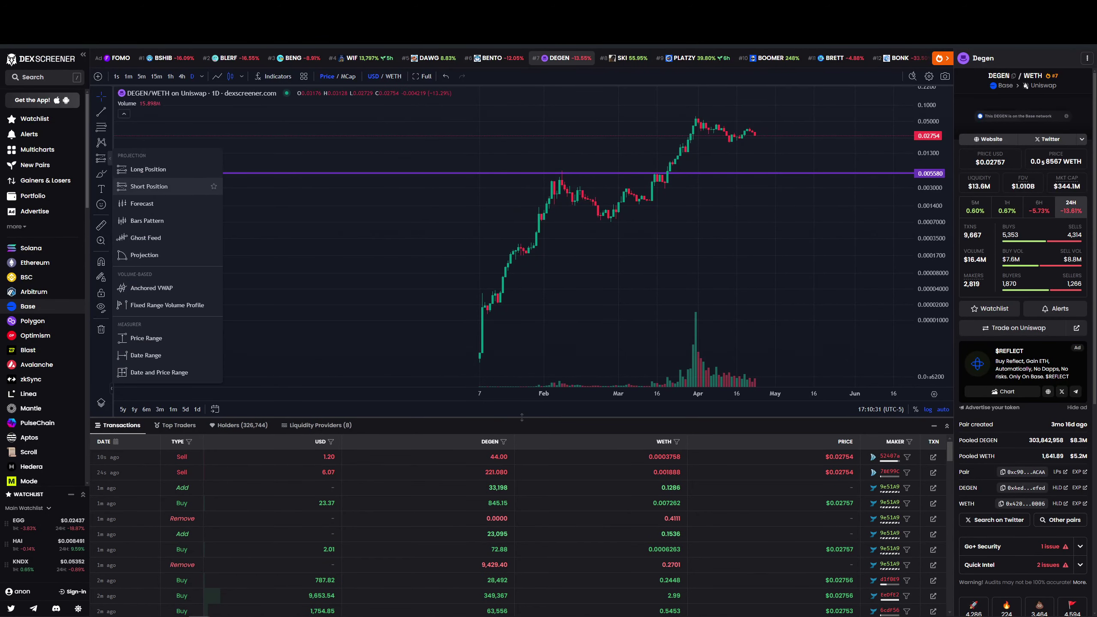
left_click(144, 254)
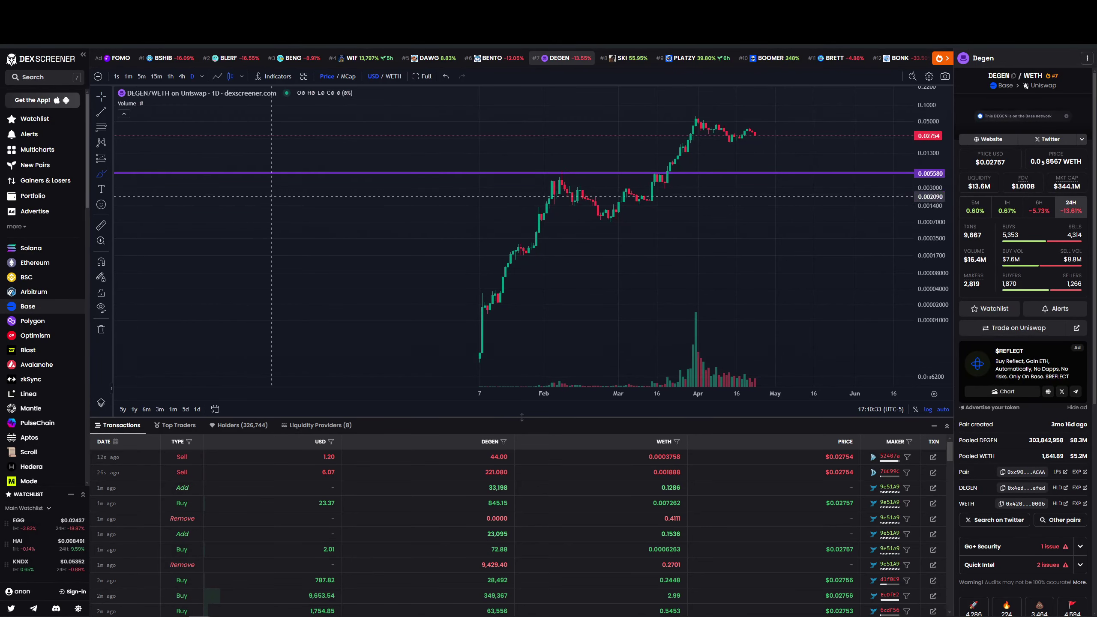
left_click(480, 351)
left_click(553, 161)
mouse_move(553, 162)
left_mouse_down()
mouse_move(617, 241)
mouse_move(677, 145)
mouse_move(729, 129)
mouse_move(773, 176)
mouse_move(819, 107)
left_mouse_up()
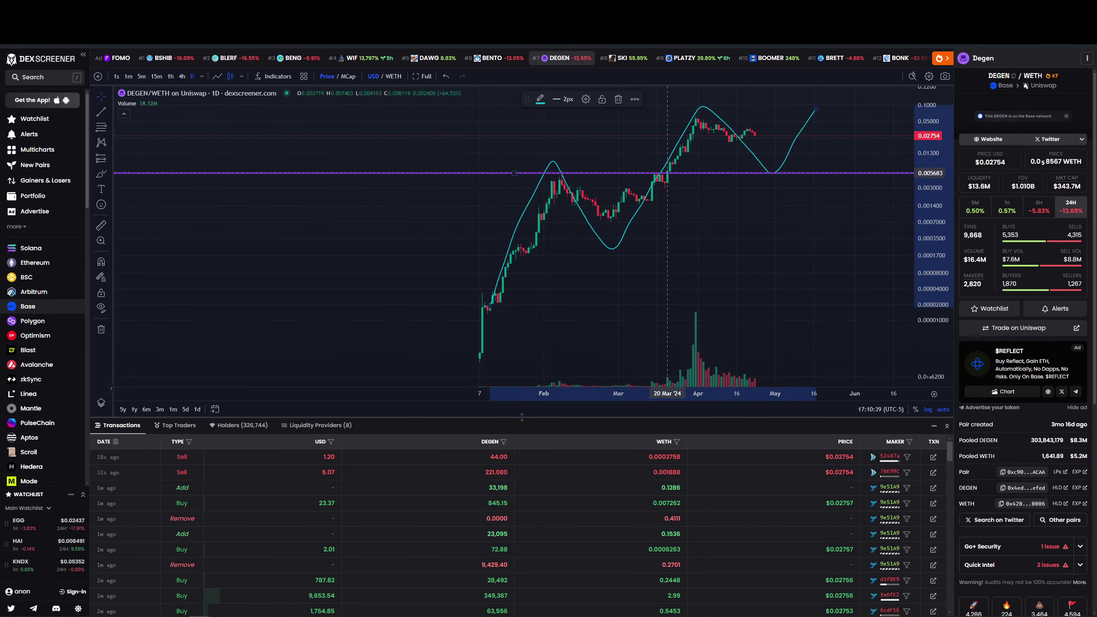
key("Escape")
Step: Add a log-scale Fibonacci retracement from low to peak, then bring up the TOSHI chart
left_click(101, 158)
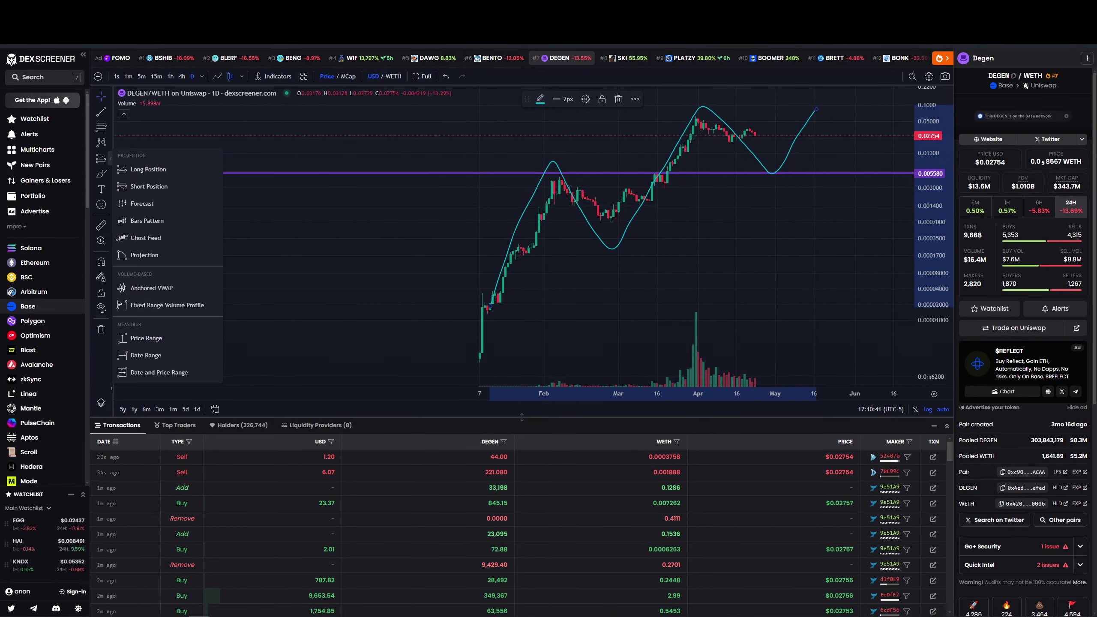
left_click(614, 225)
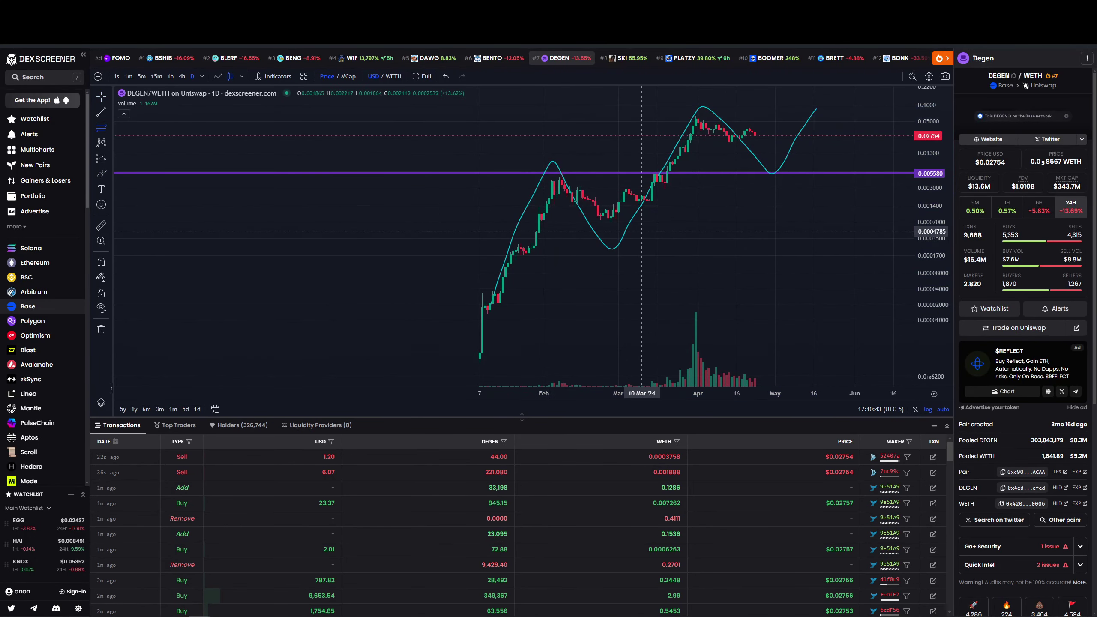
left_click(848, 118)
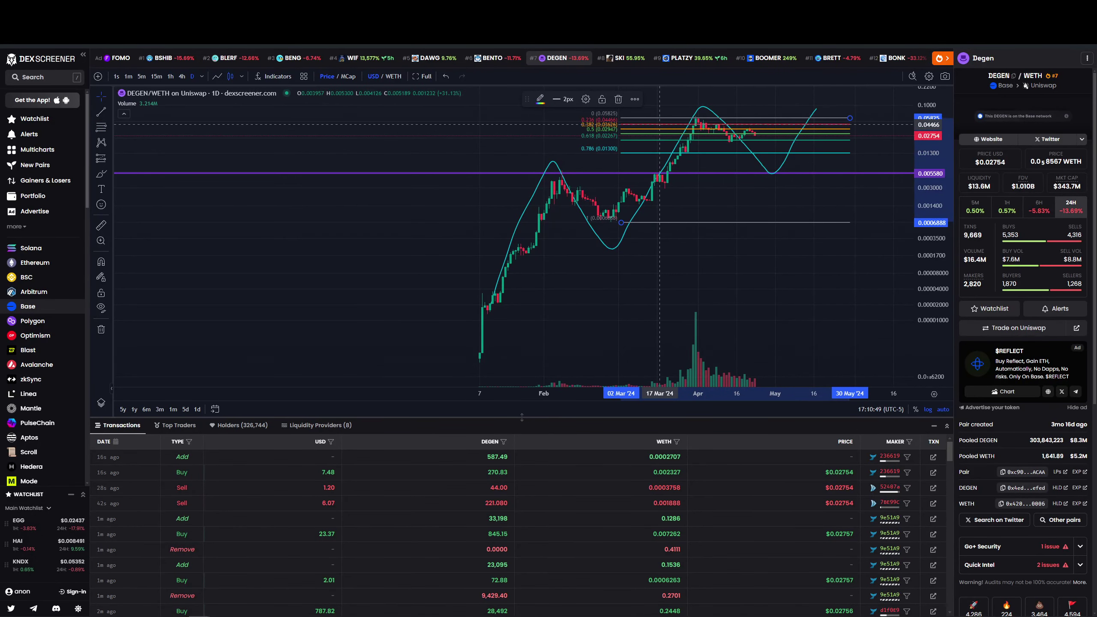
double_click(659, 221)
scroll(523, 257, "down", 5)
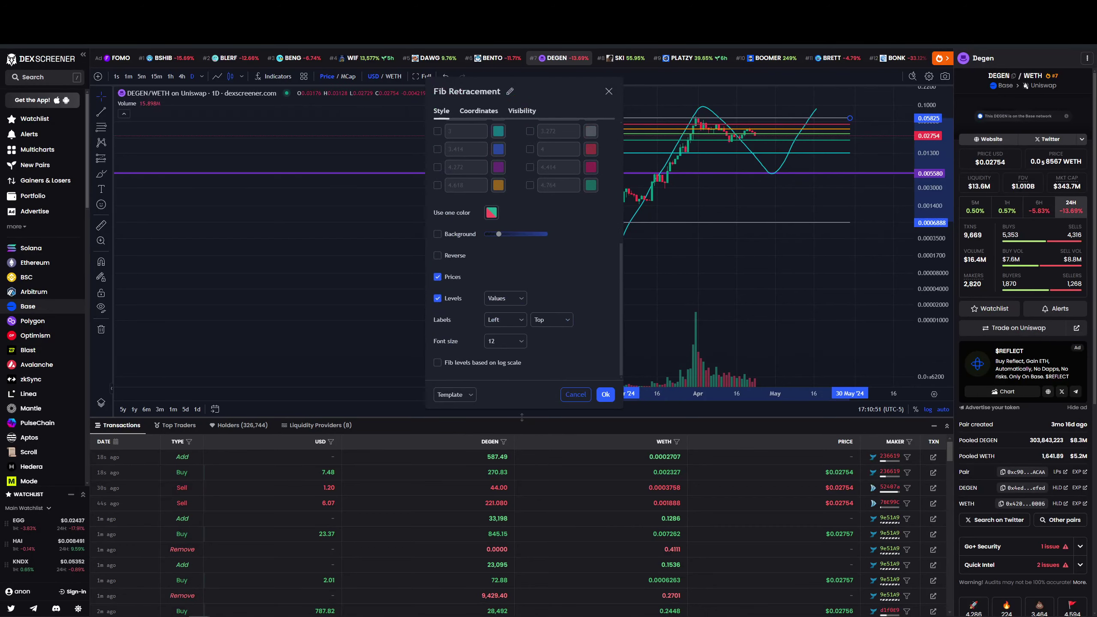
left_click(437, 362)
left_click(605, 394)
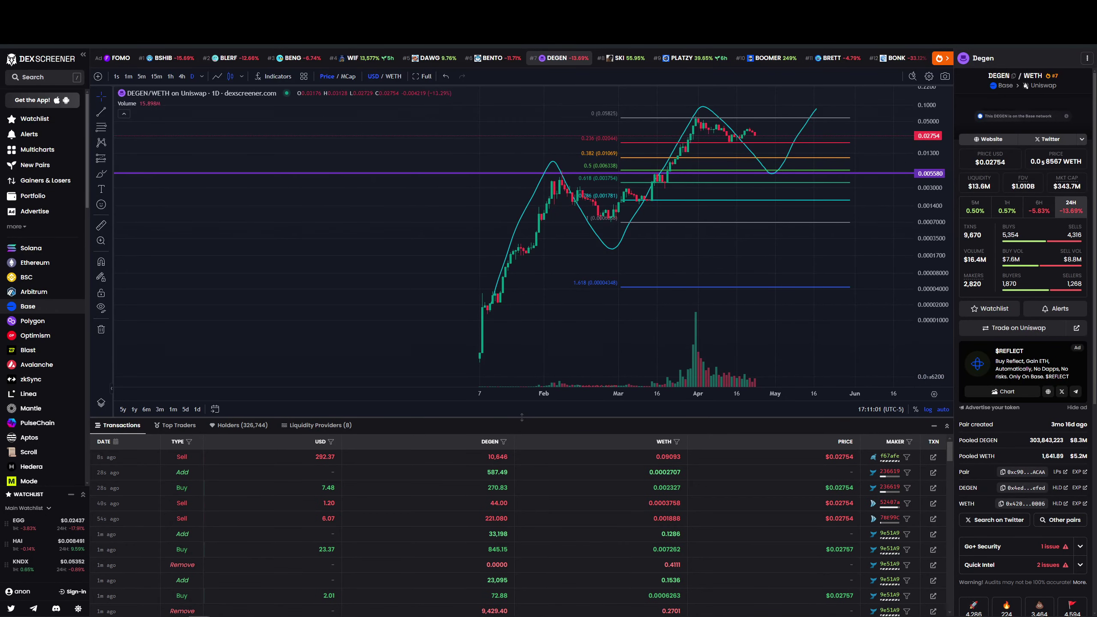
key("ctrl+Tab")
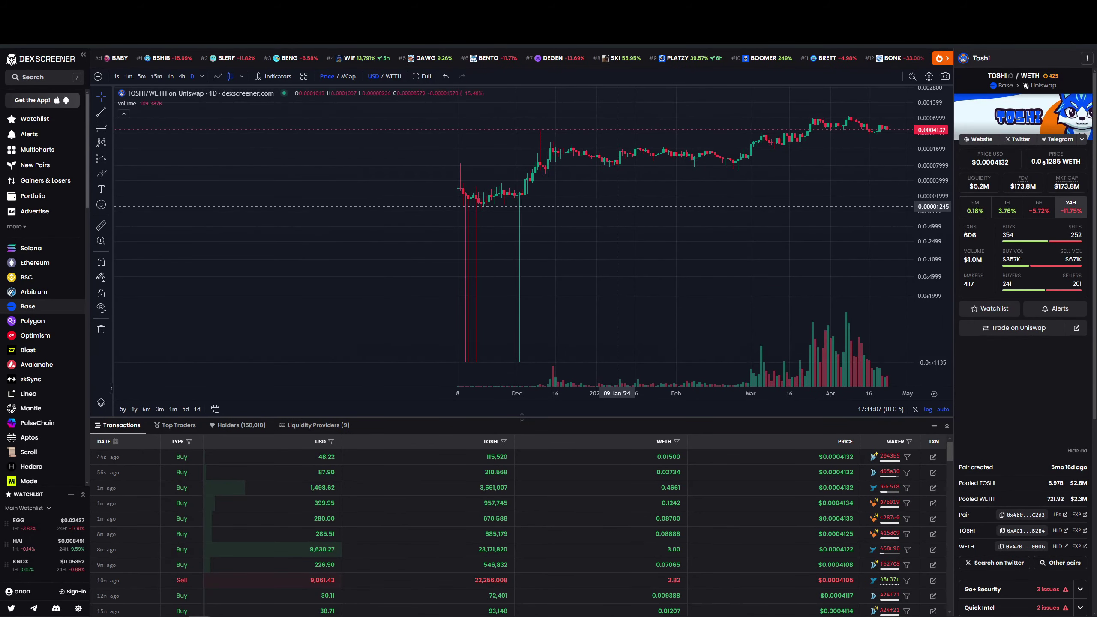
scroll(638, 231, "right", 3)
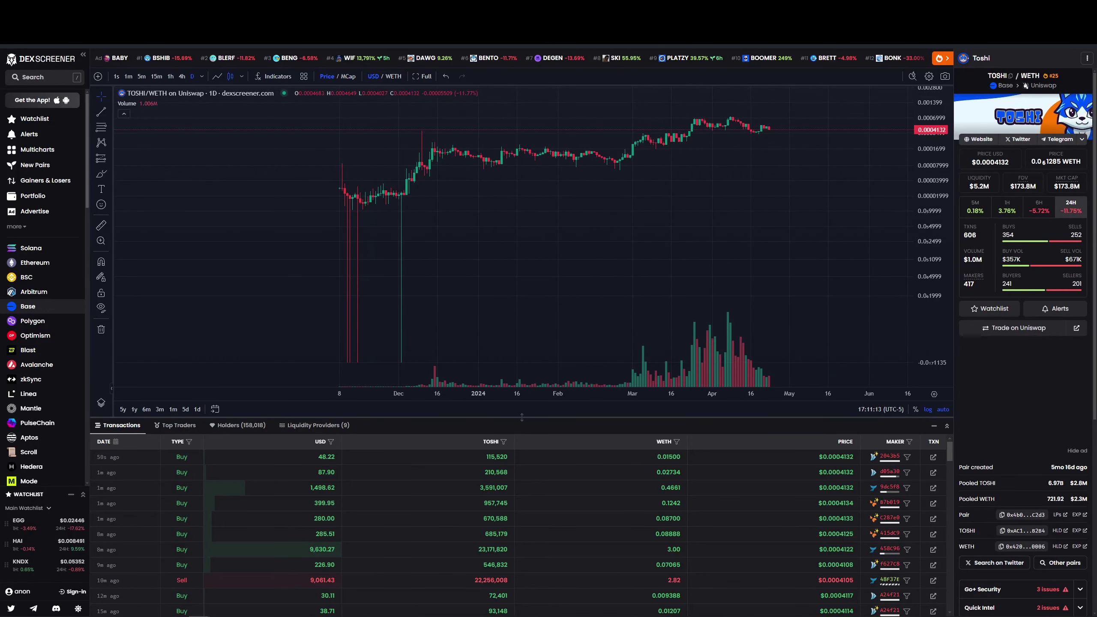
Step: Go from the TOSHI chart to the mfer chart, then to mfer's Nansen smart-money holdings
left_click(296, 39)
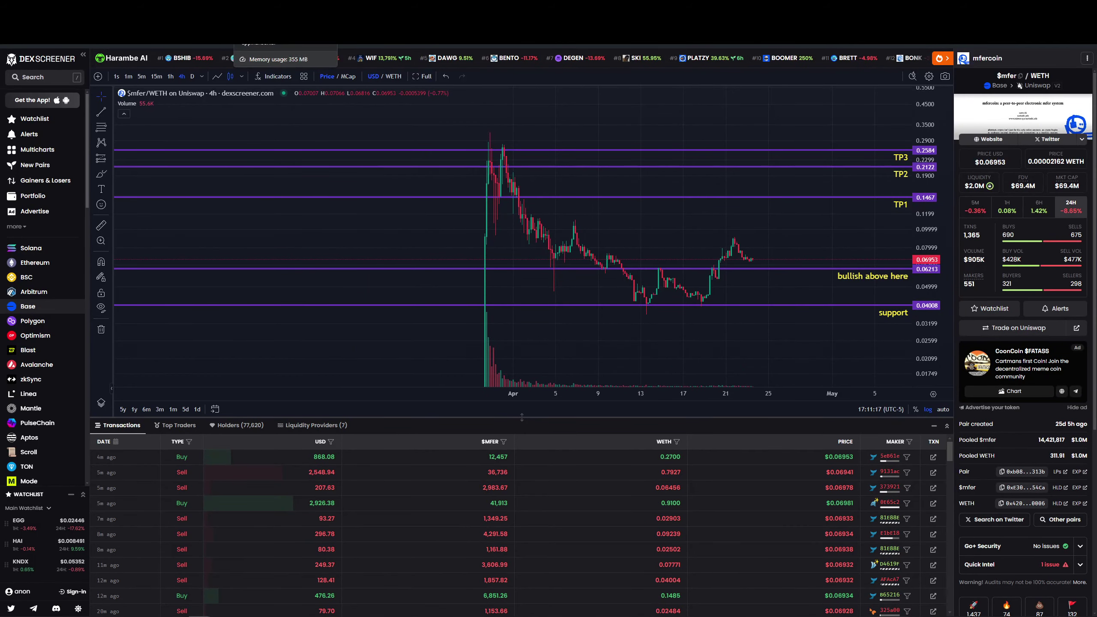
left_click(257, 39)
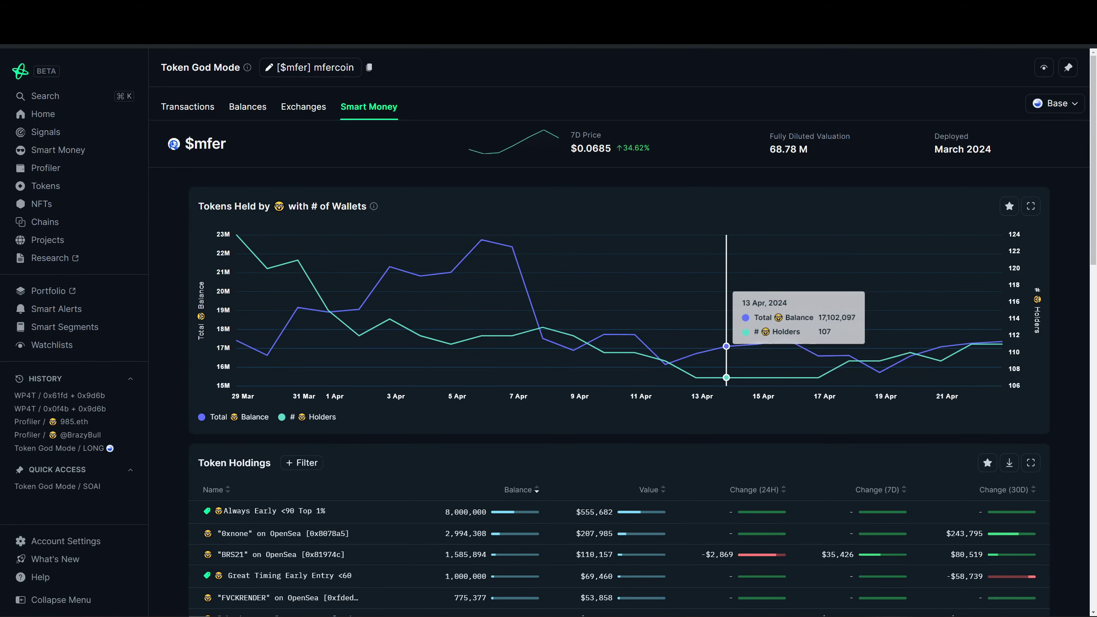
scroll(390, 321, "down", 2)
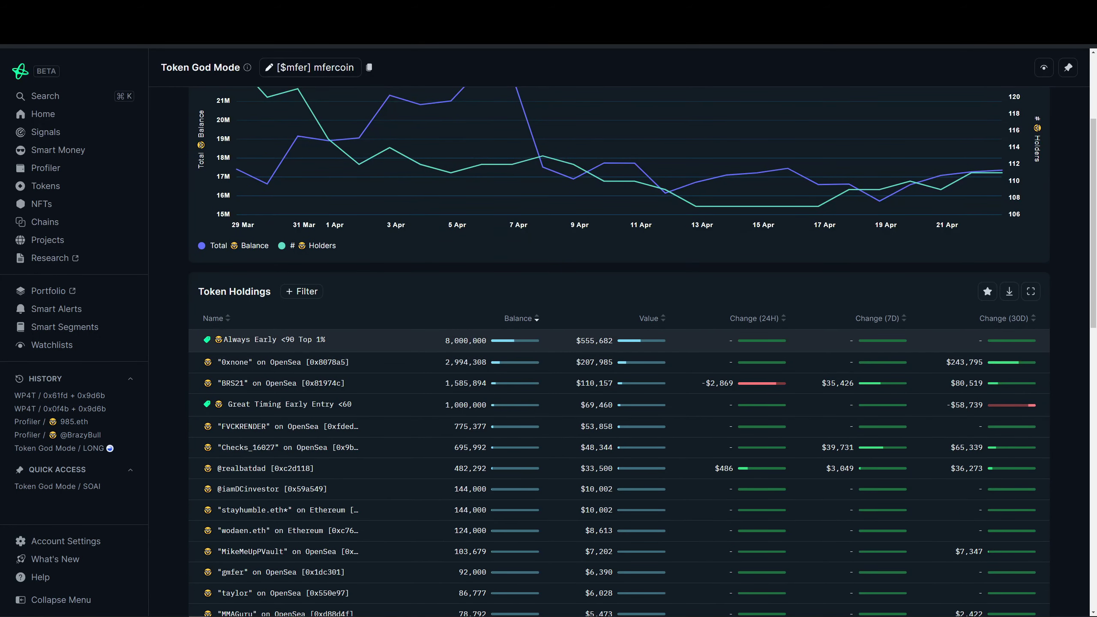
scroll(549, 344, "up", 3)
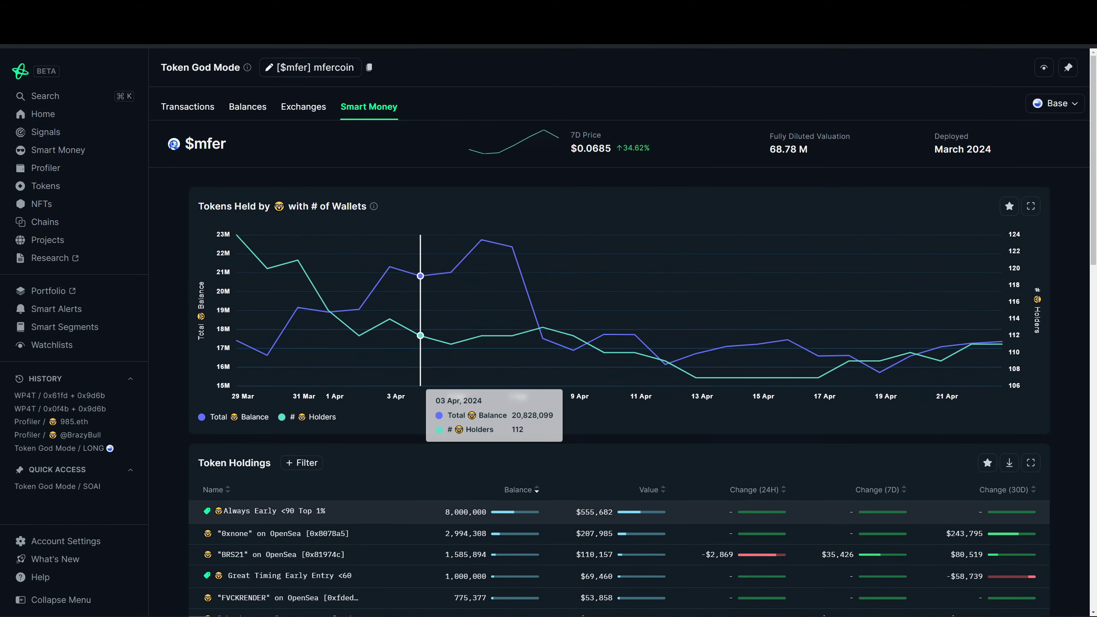
Step: Open the Always Early <90 Top 1% wallet's $mfer profile, then return to the $mfer chart
right_click(295, 511)
left_click(360, 309)
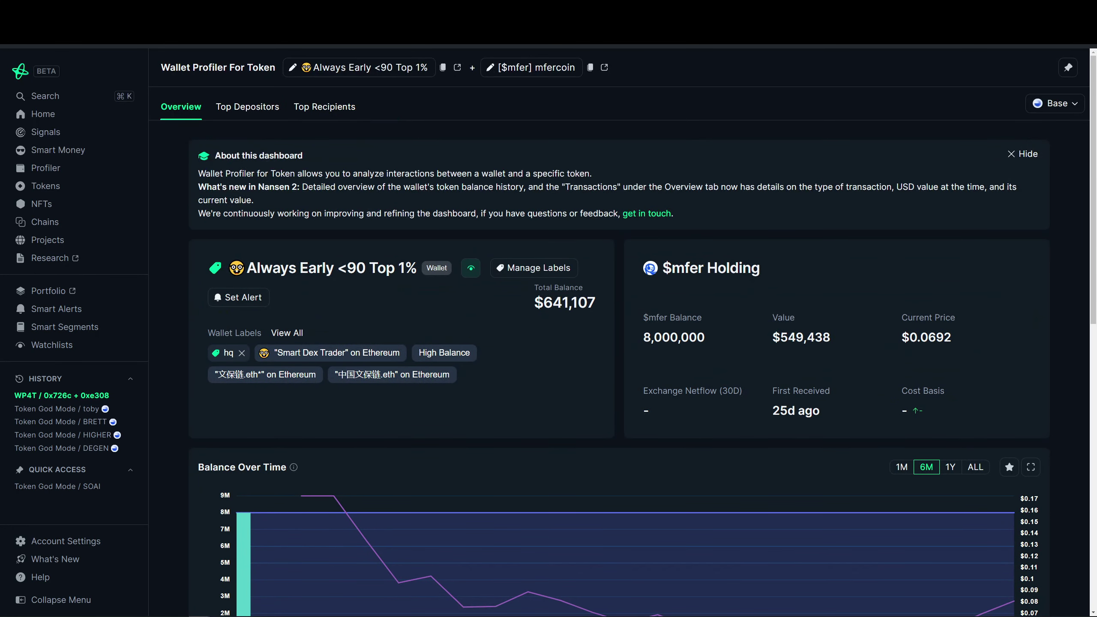
scroll(617, 386, "down", 3)
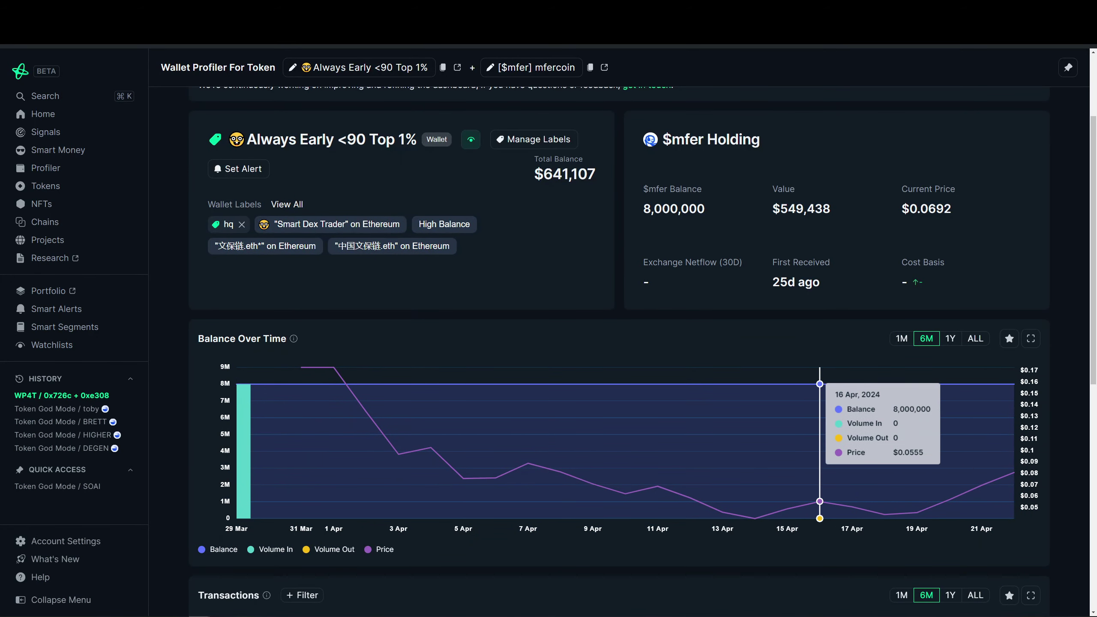
key("ctrl+Tab")
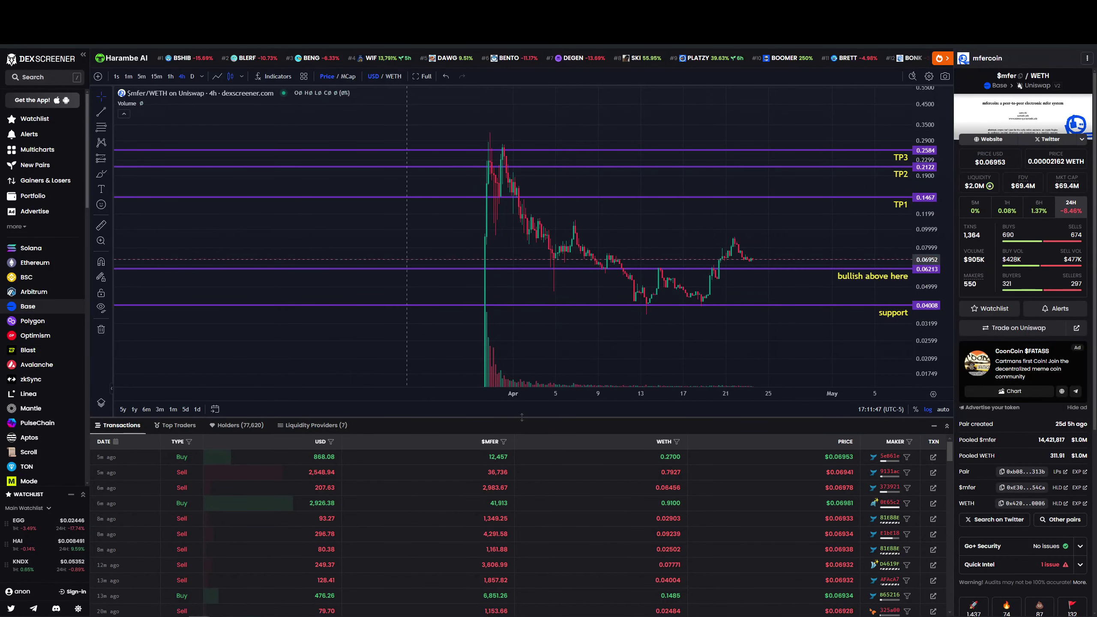
left_click(101, 174)
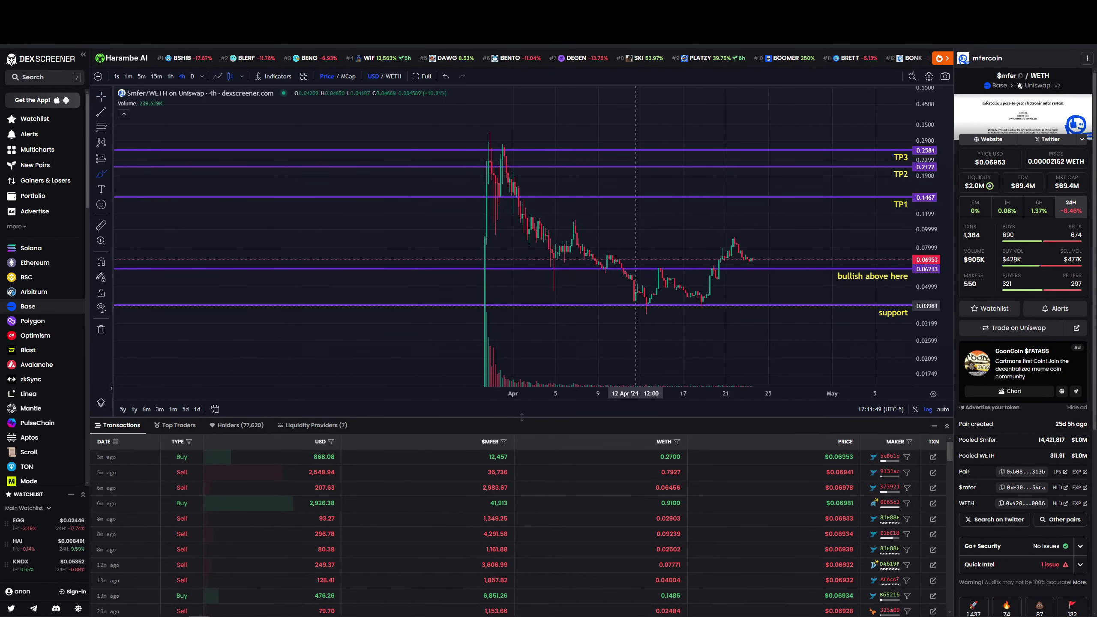
mouse_move(703, 294)
left_mouse_down()
mouse_move(765, 266)
mouse_move(809, 225)
left_mouse_up()
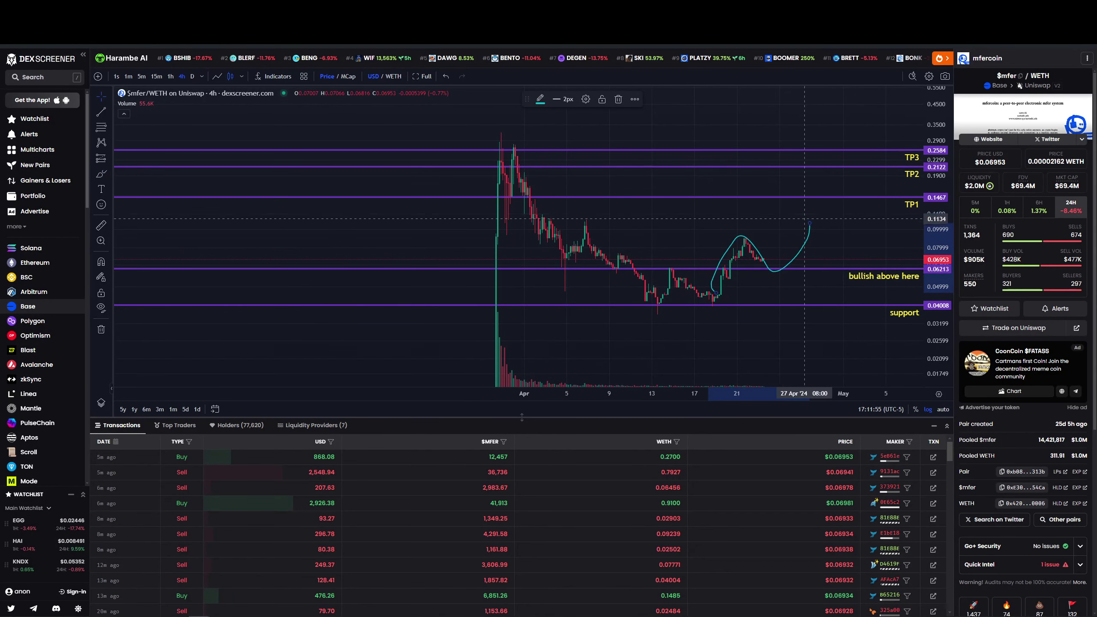
key("ctrl+z")
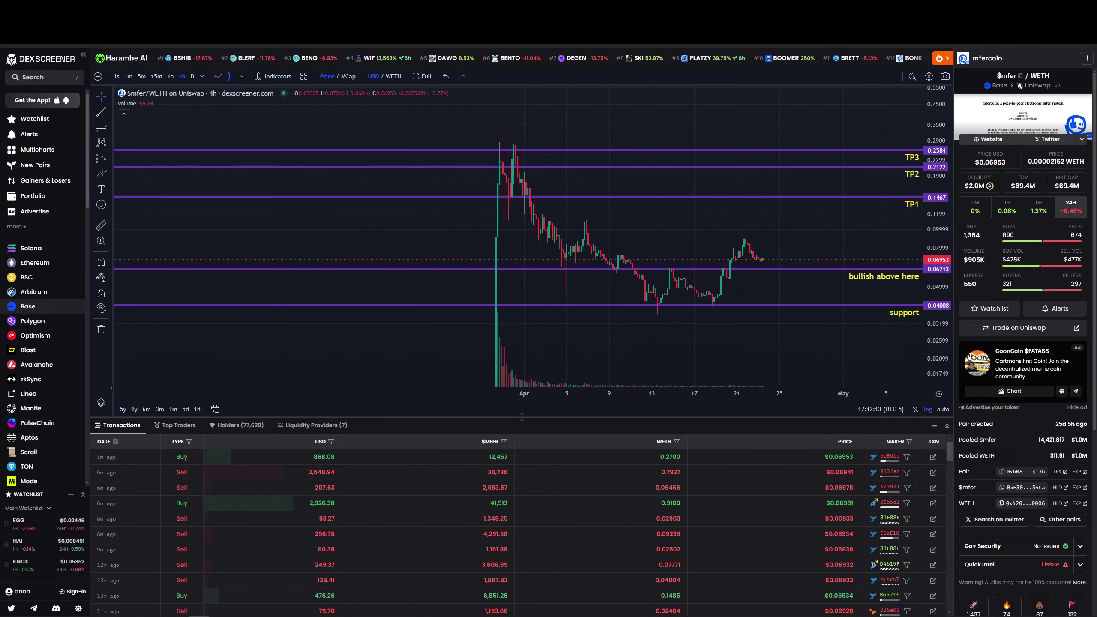
key("alt+Tab")
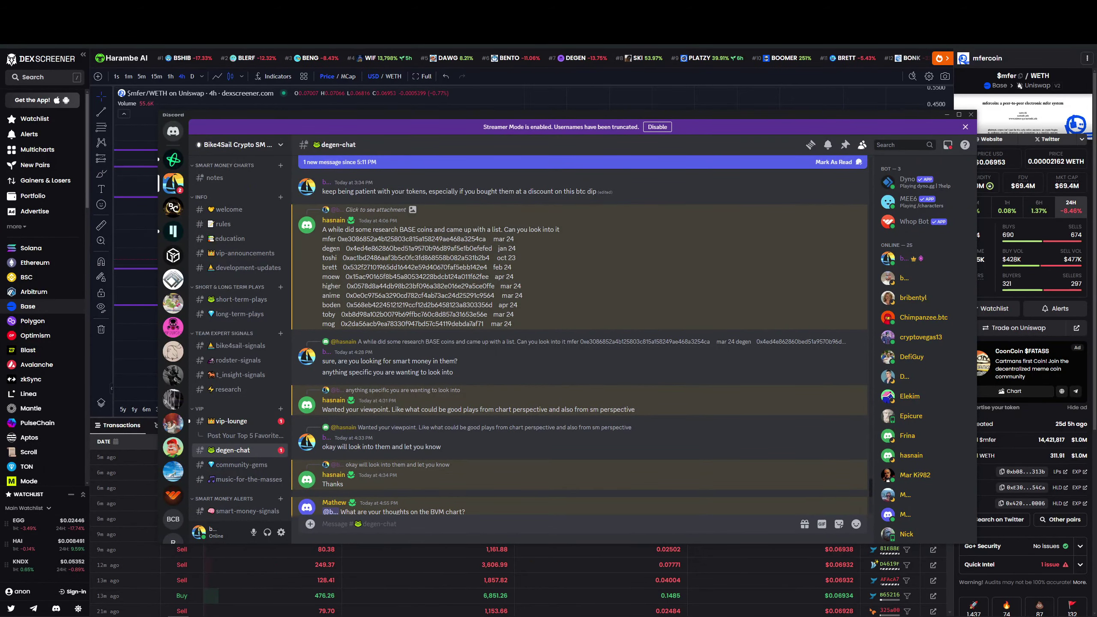
key("super+shift+Left")
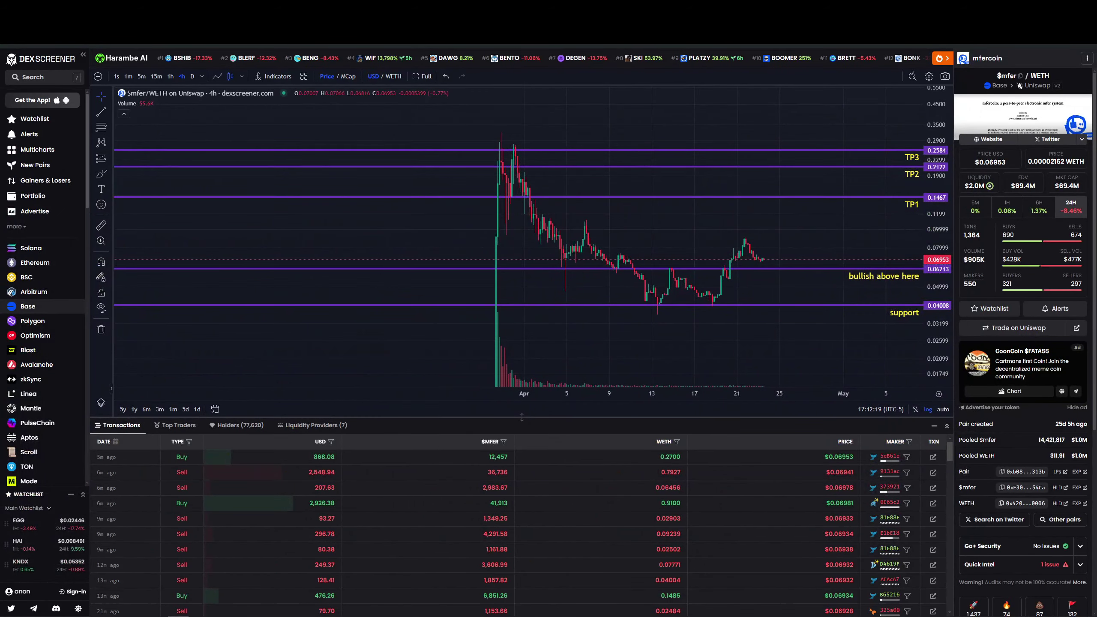
Step: Page through Base SM tokens pages 2–4 and back to 1, then isolate TOSHI in the chart
key("ctrl+Tab")
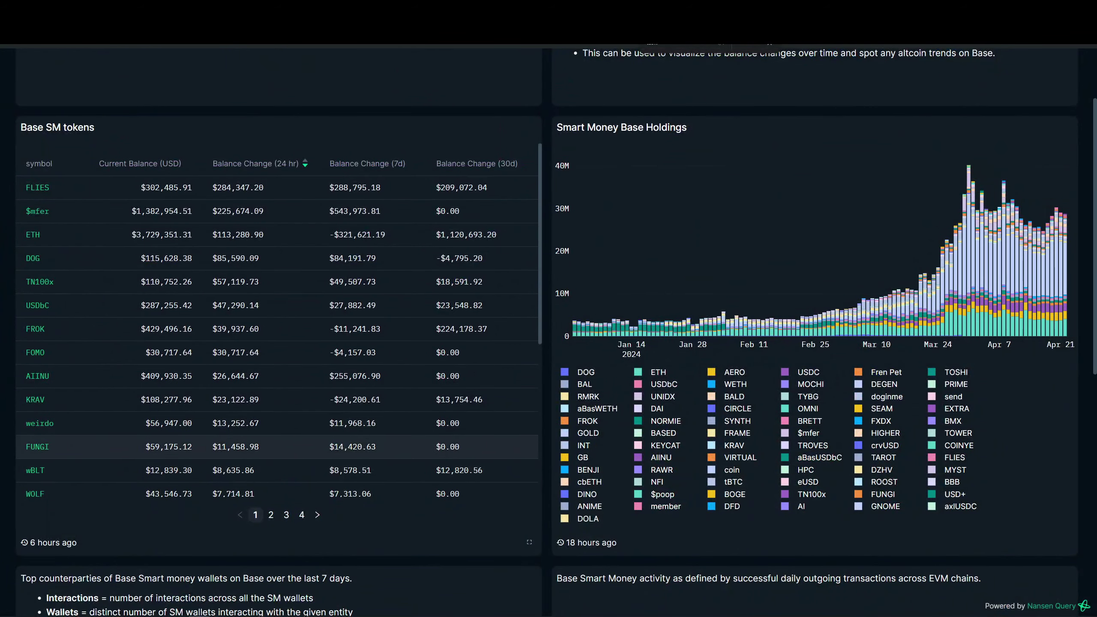
left_click(271, 514)
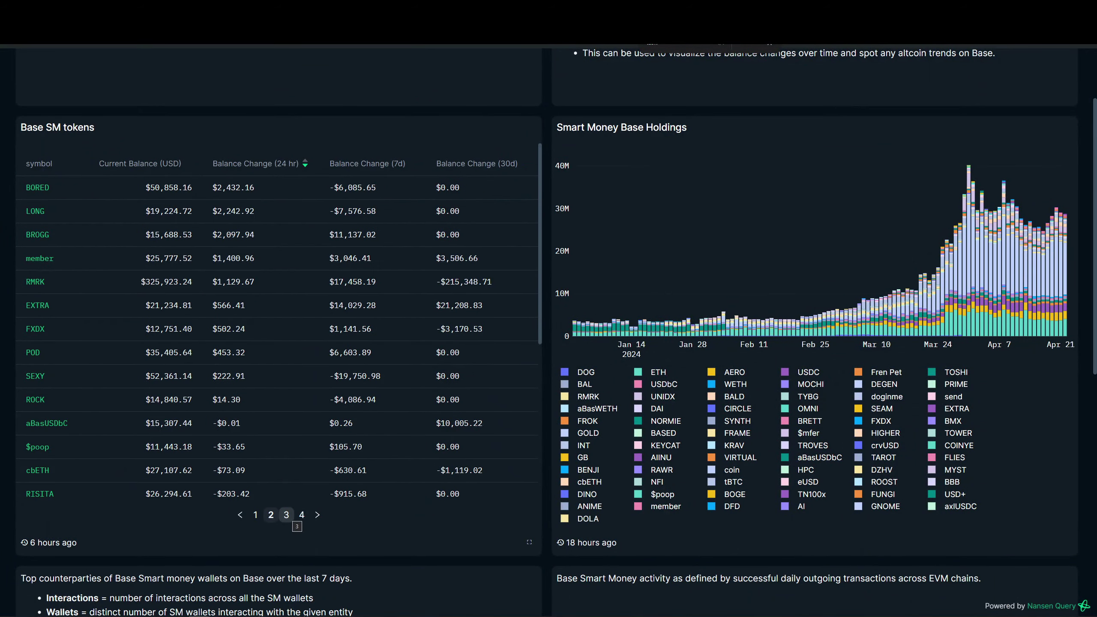
left_click(286, 514)
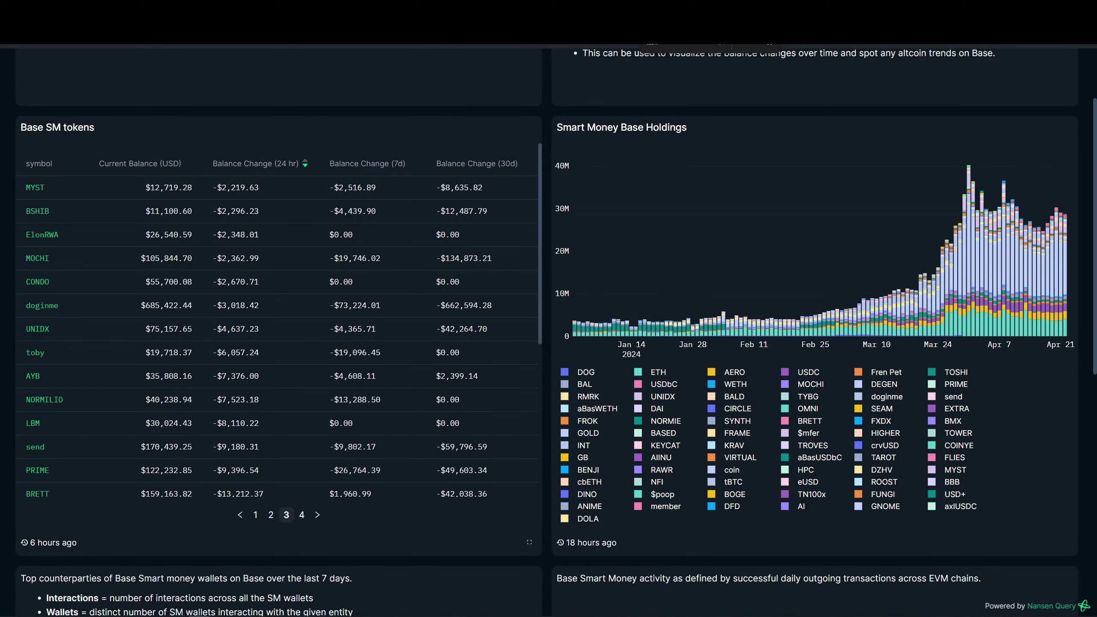
left_click(301, 514)
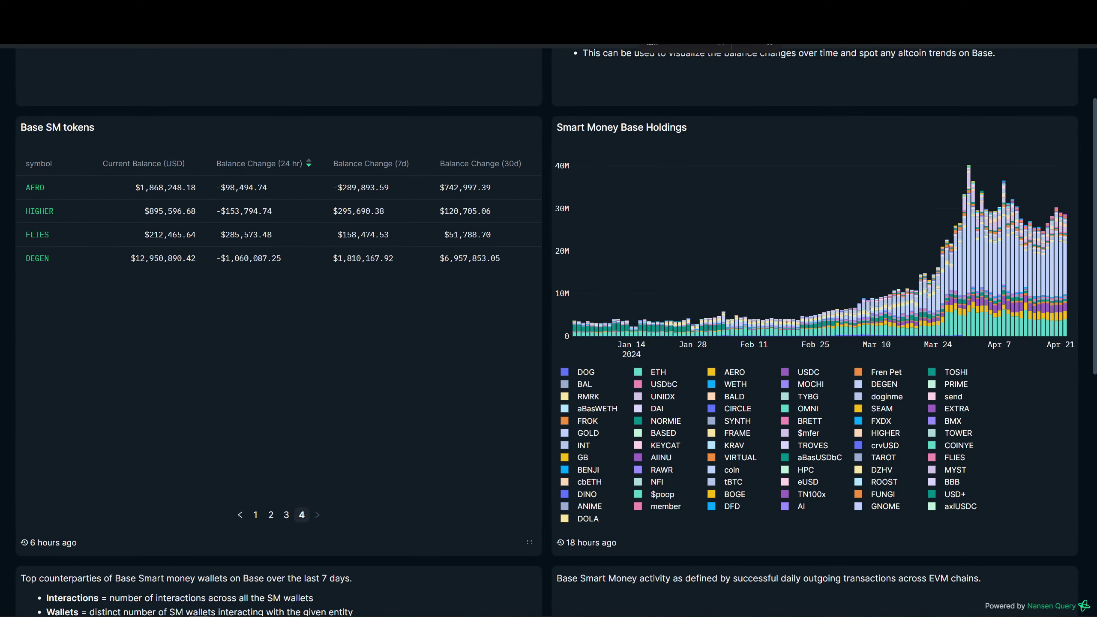
left_click(256, 514)
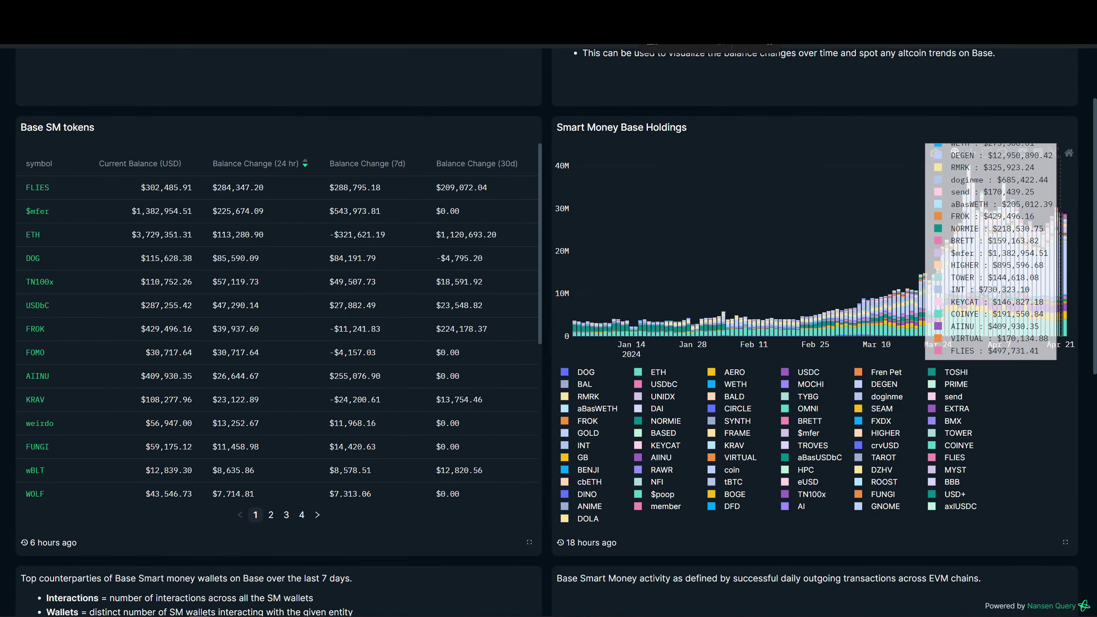
double_click(948, 372)
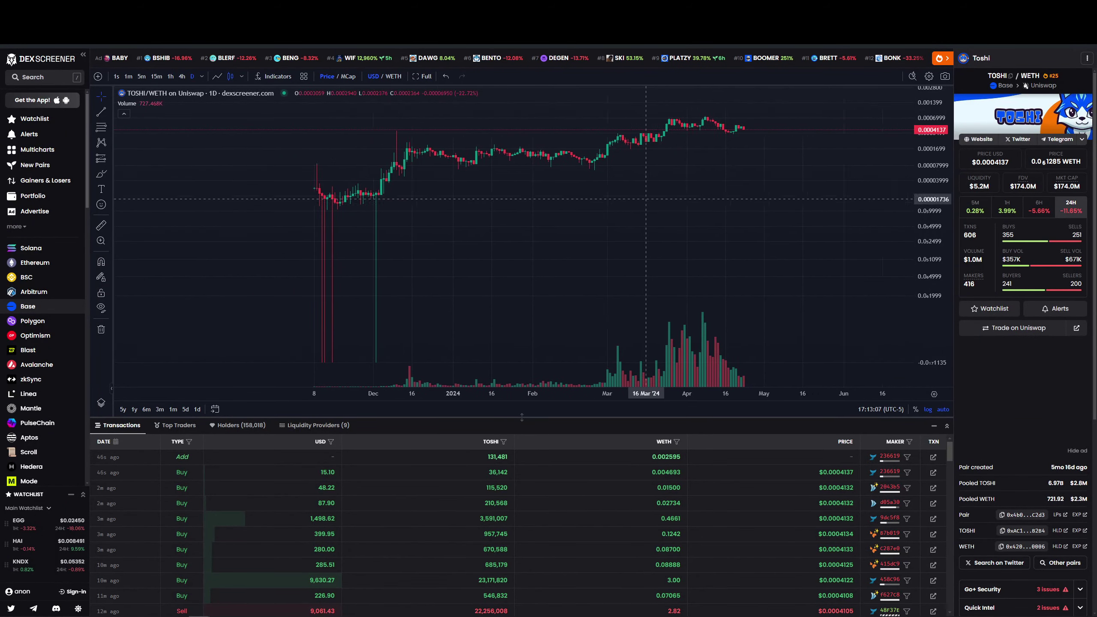
Step: On TOSHI, discard a freehand sketch, mark a level near 0.0001519, and add Fibonacci levels
left_click_drag(637, 159, 599, 163)
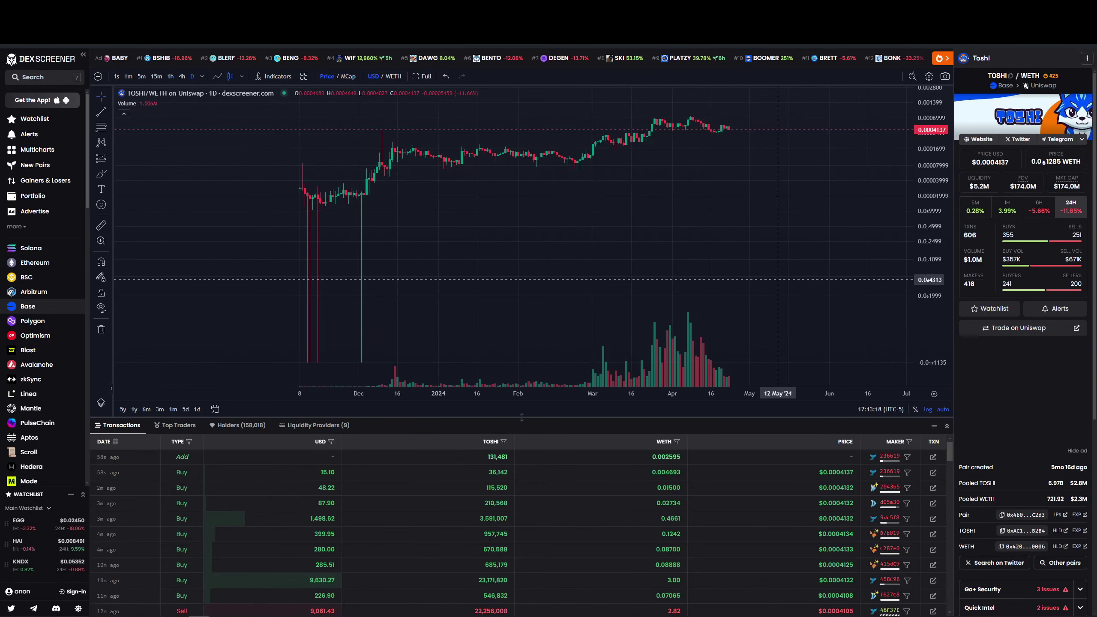
left_click(101, 174)
left_click_drag(331, 198, 737, 133)
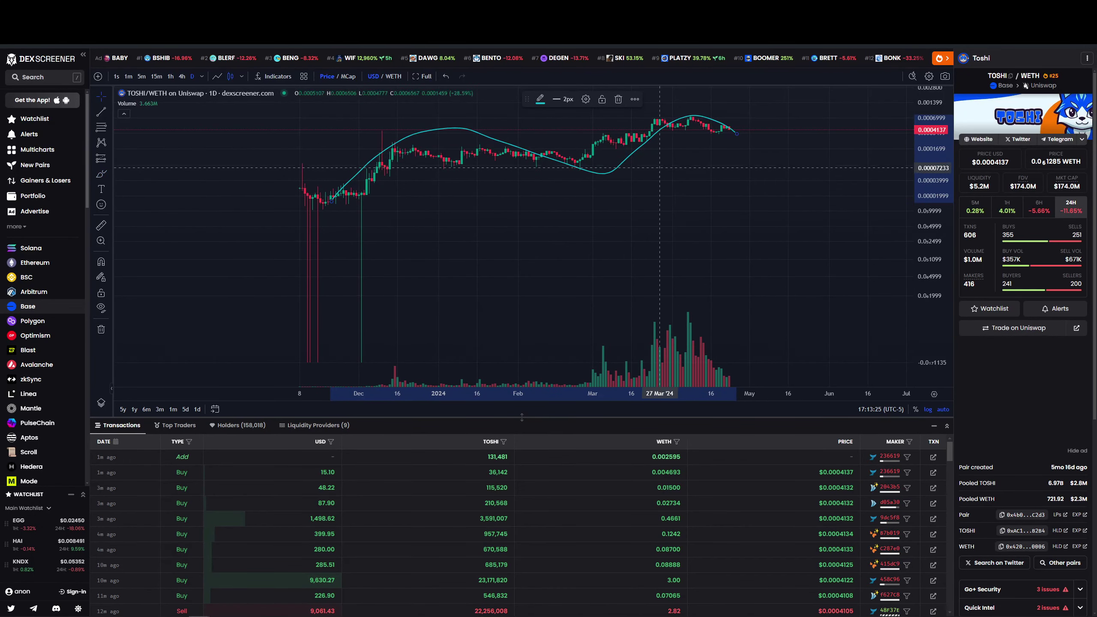
key("Delete")
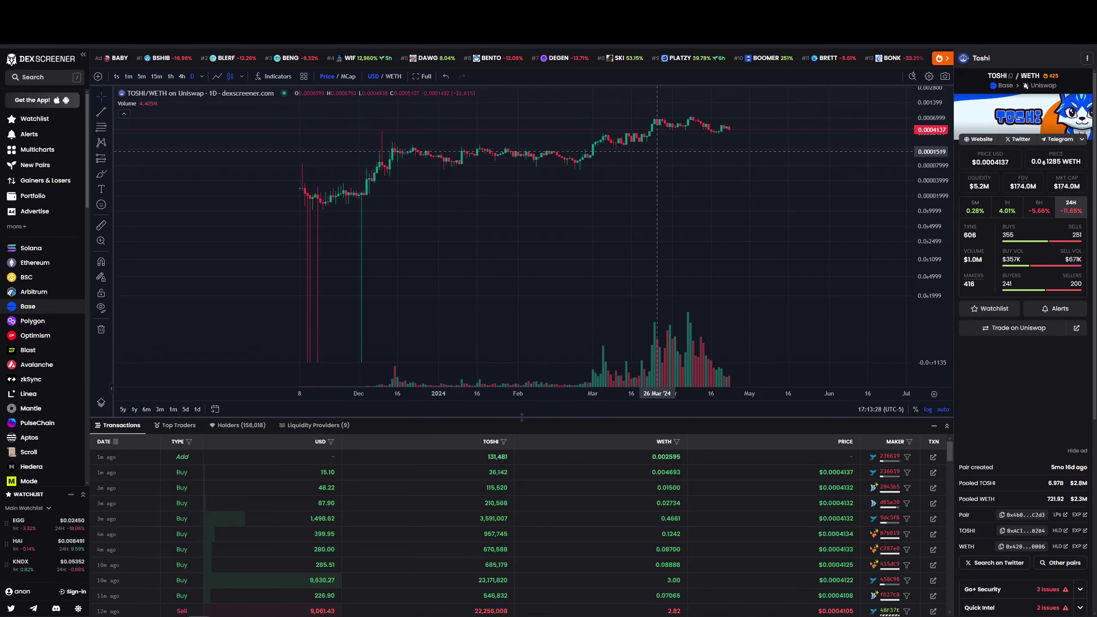
left_click(657, 151)
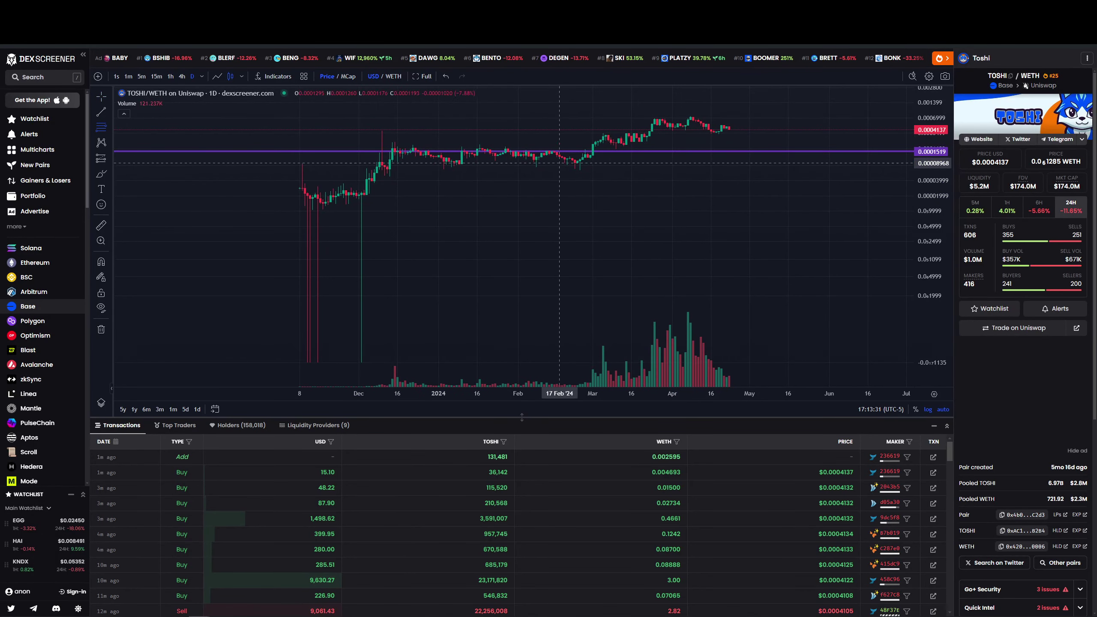
mouse_move(581, 167)
left_mouse_down()
mouse_move(757, 112)
mouse_move(827, 155)
left_mouse_up()
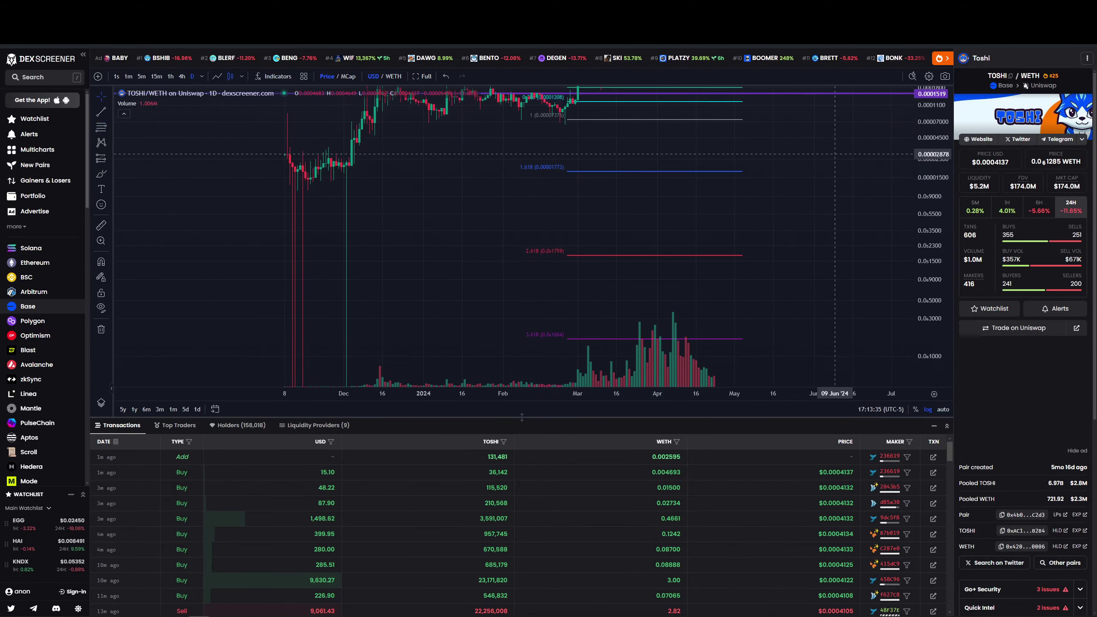
scroll(827, 155, "down", 3)
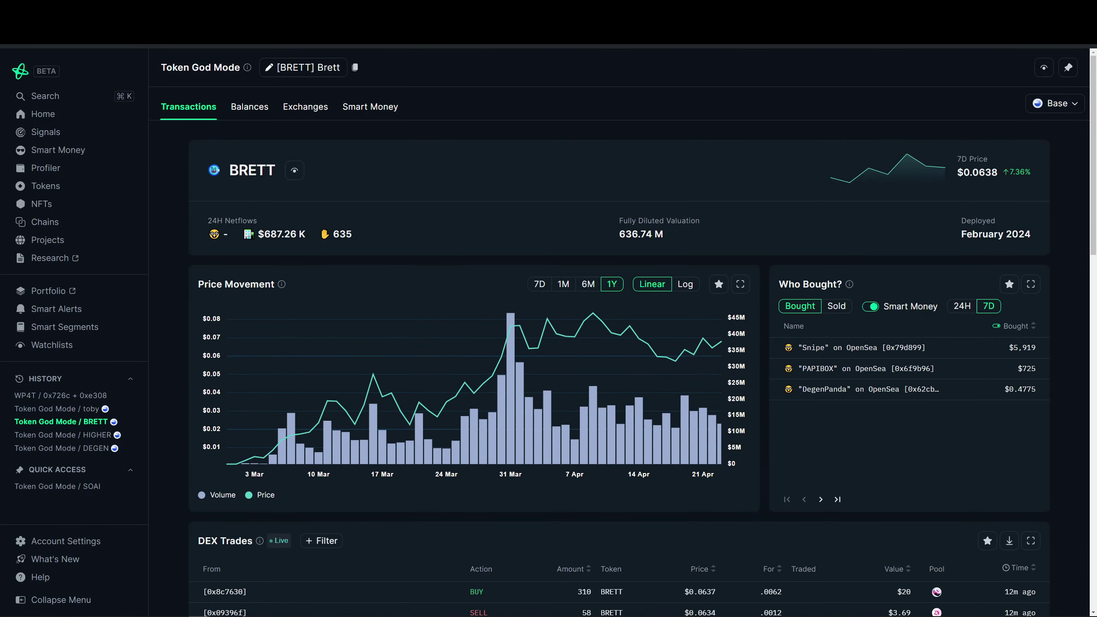
Step: Check BRETT's Smart Money holdings, then move to the BRETT/WETH SushiSwap chart
left_click(370, 107)
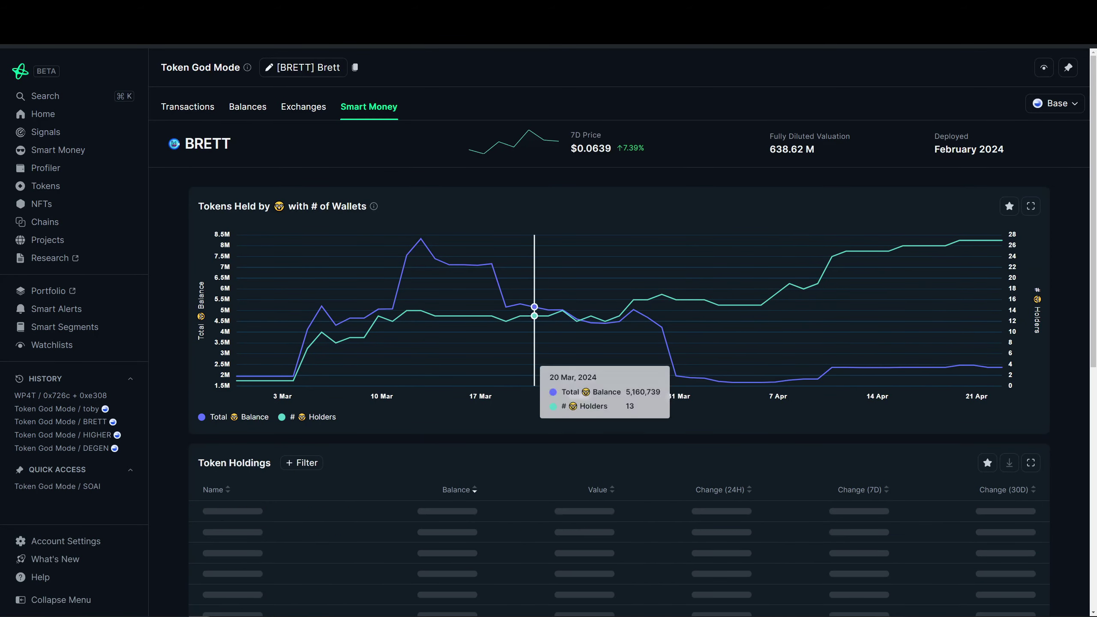
scroll(534, 360, "down", 1)
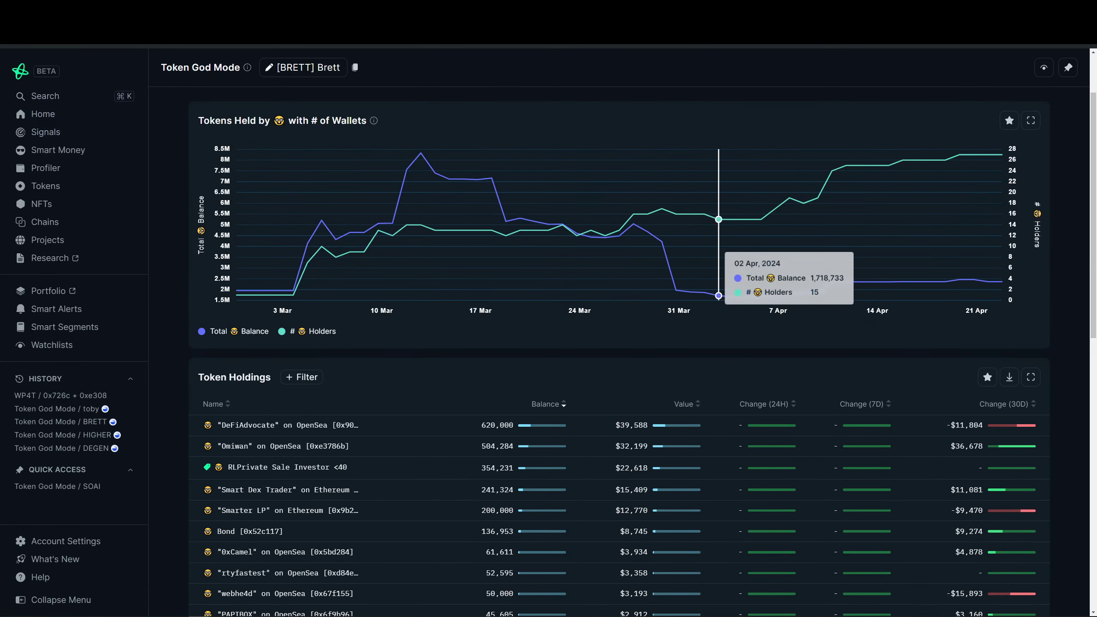
scroll(652, 257, "down", 2)
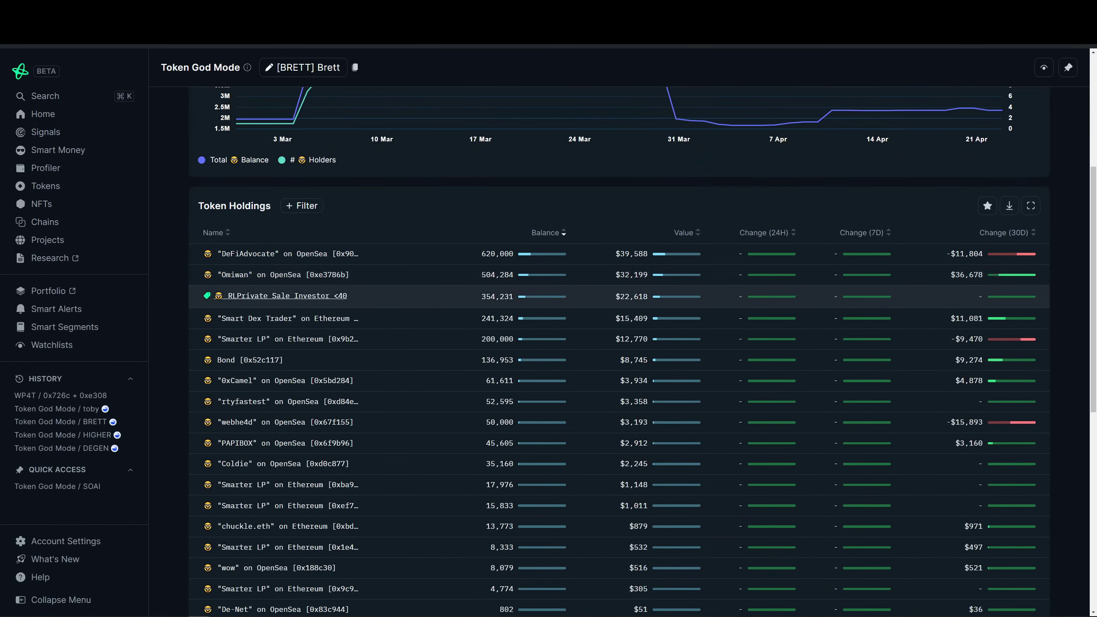
scroll(600, 343, "up", 5)
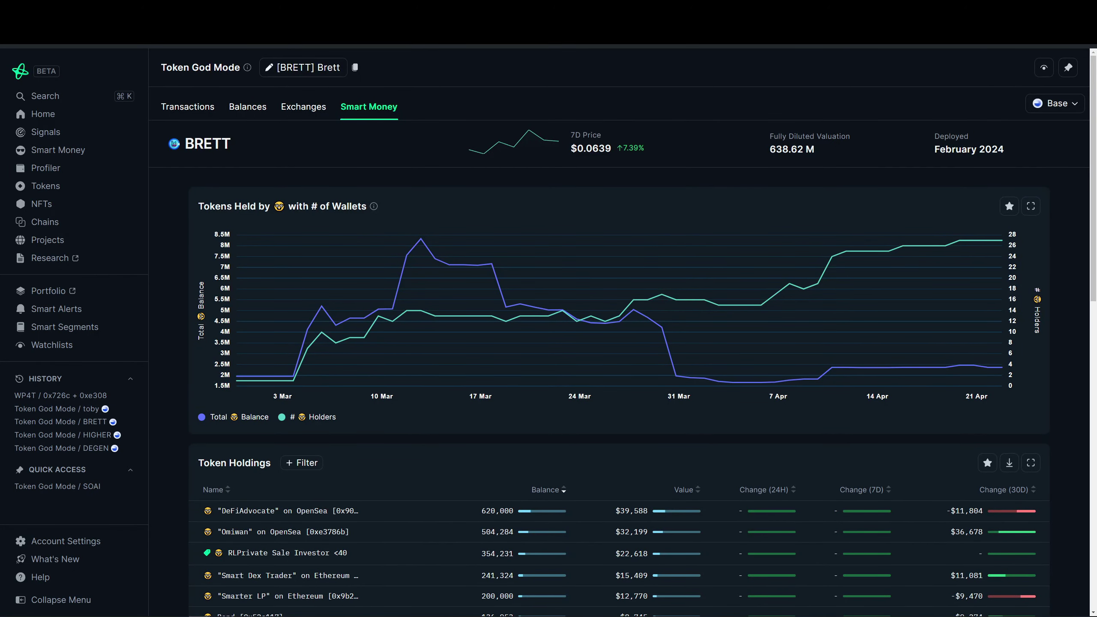
left_click(505, 35)
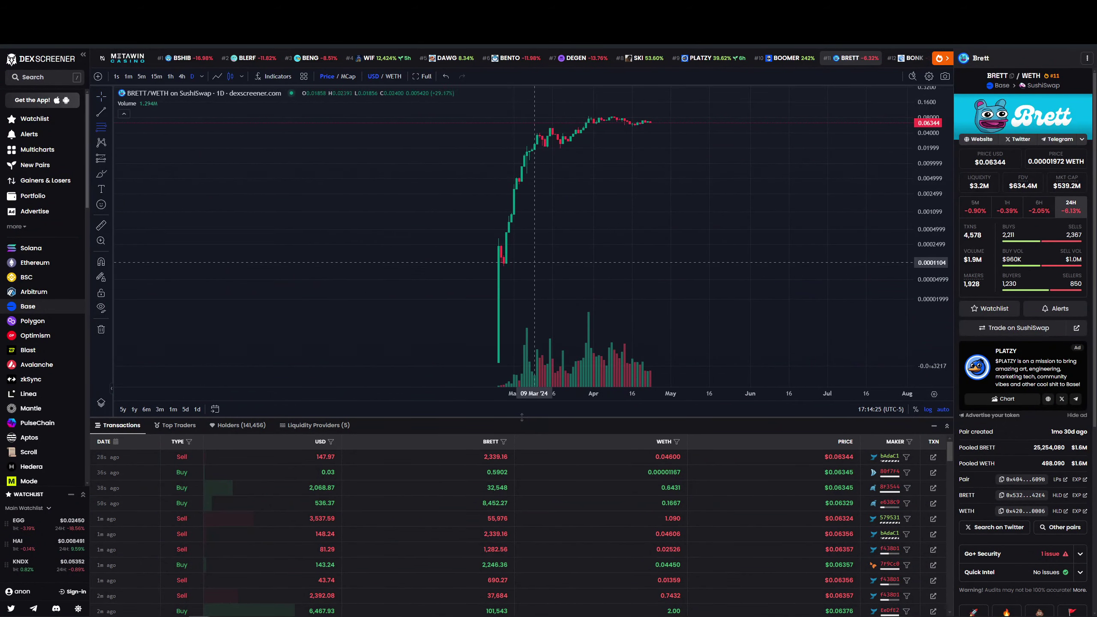
Step: Drag a Fibonacci retracement from BRETT's early-March low to the April high, then deselect it
left_click_drag(529, 263, 791, 113)
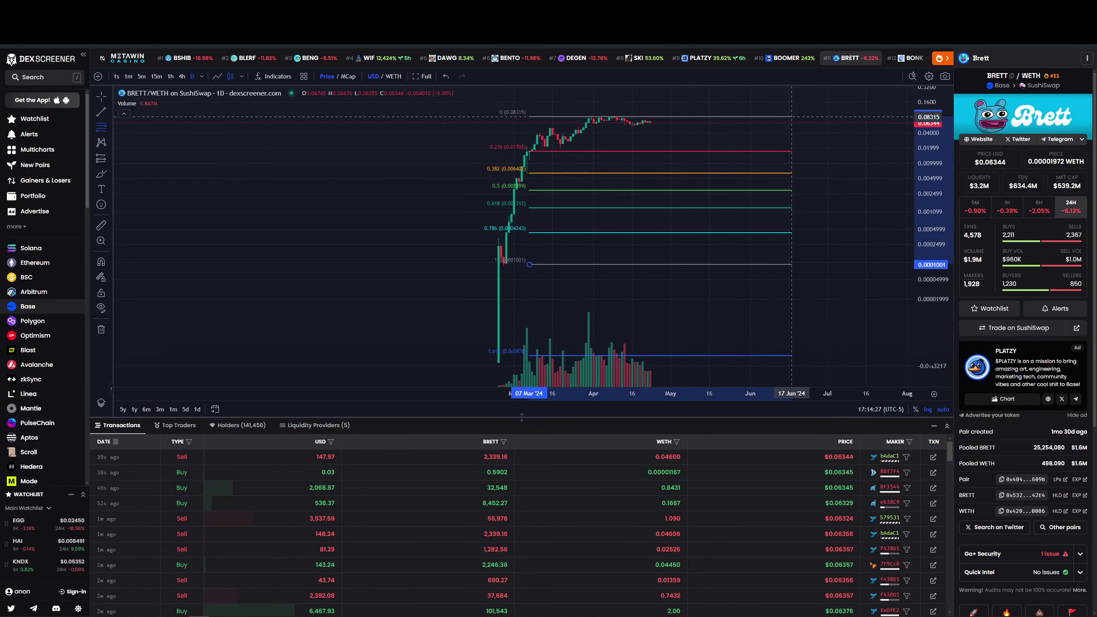
left_click(790, 114)
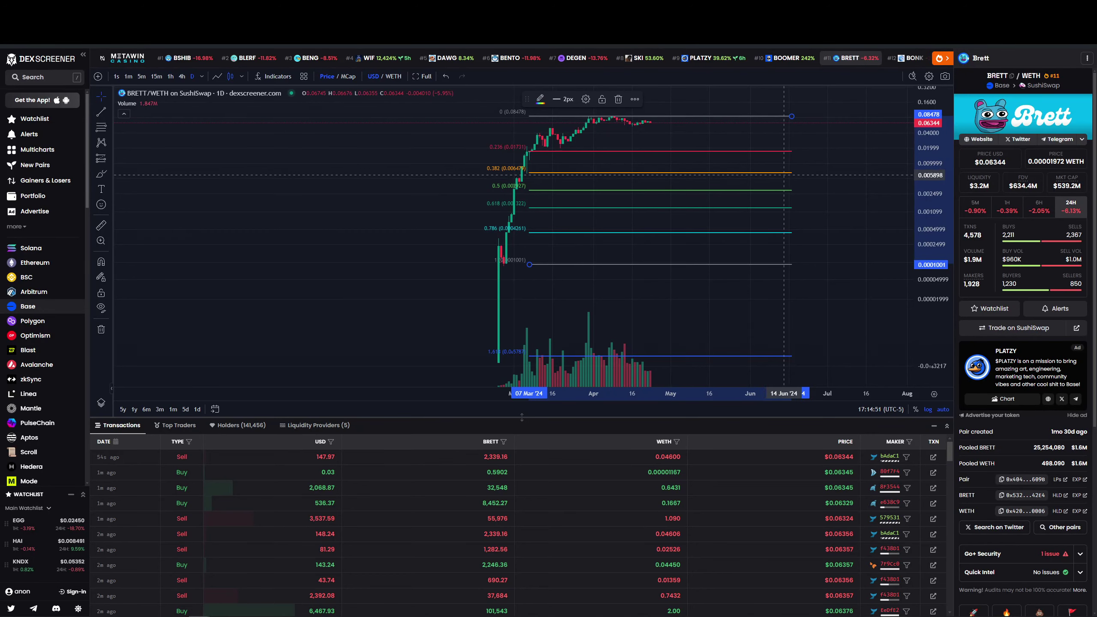
left_click(766, 283)
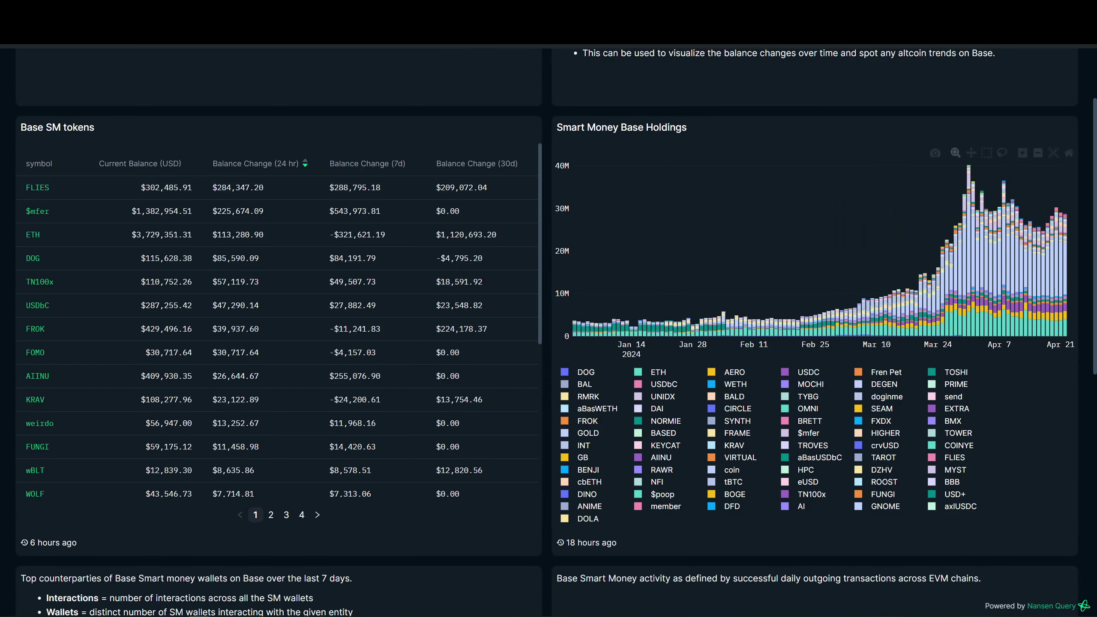
Step: Show pages 2 and 3 of the Base SM tokens table
left_click(272, 514)
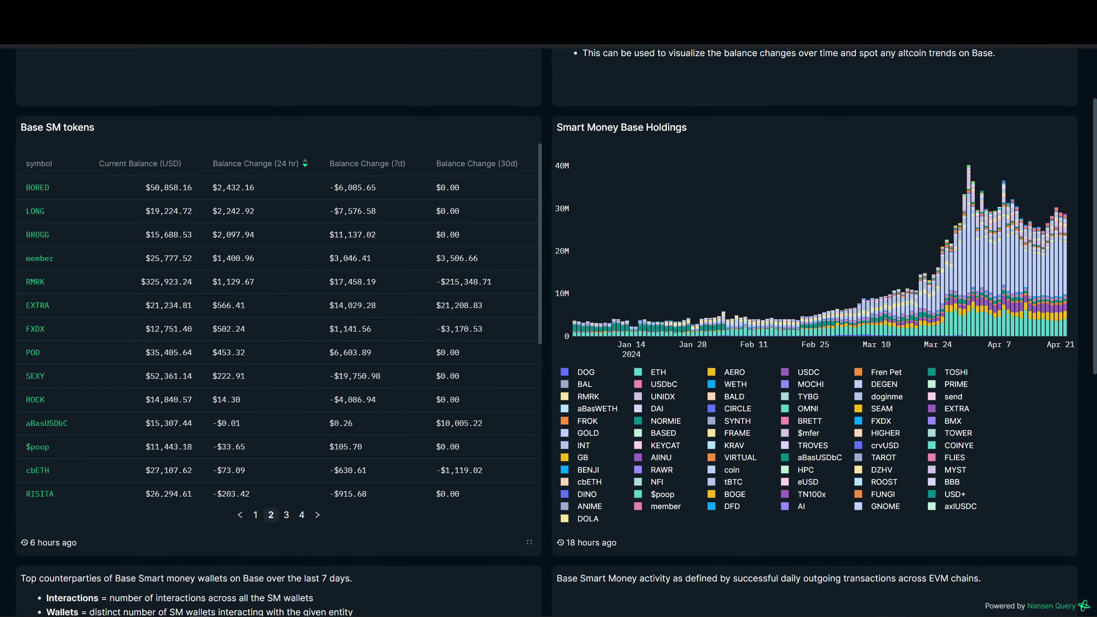
left_click(286, 514)
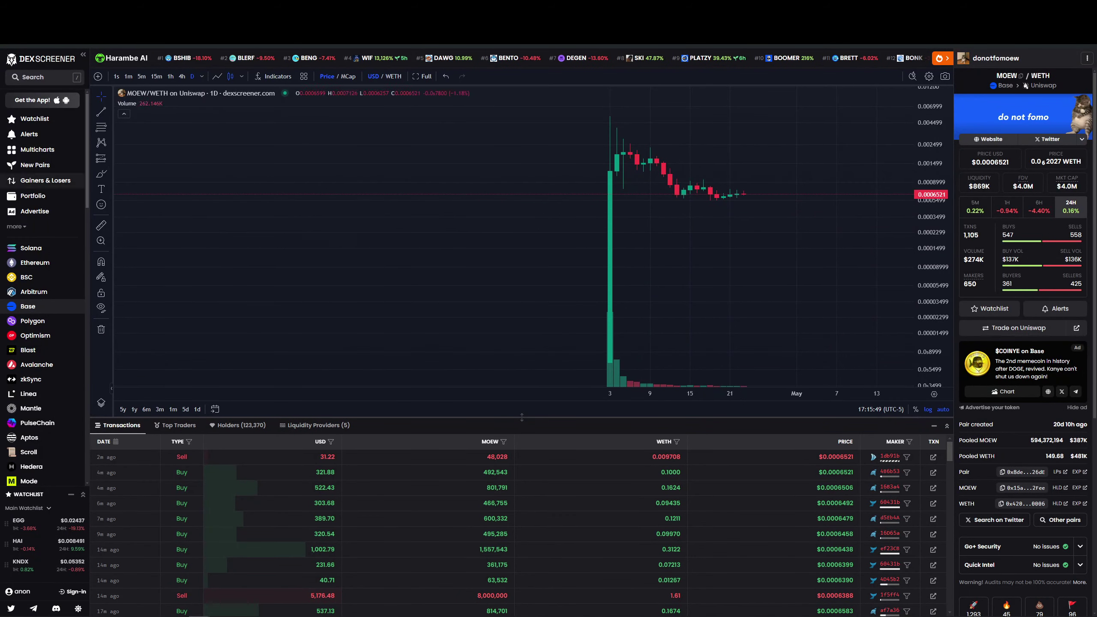
Step: Draw a descending MOEW trend line from the early-April peak to near 20 April
left_click(101, 113)
left_click(610, 112)
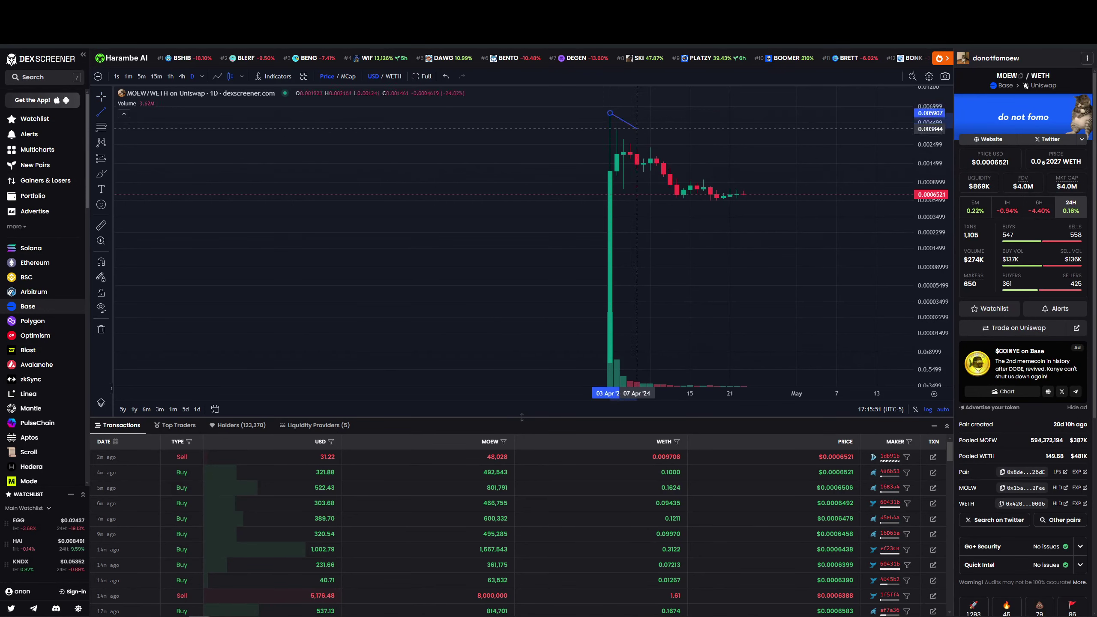
left_click(716, 213)
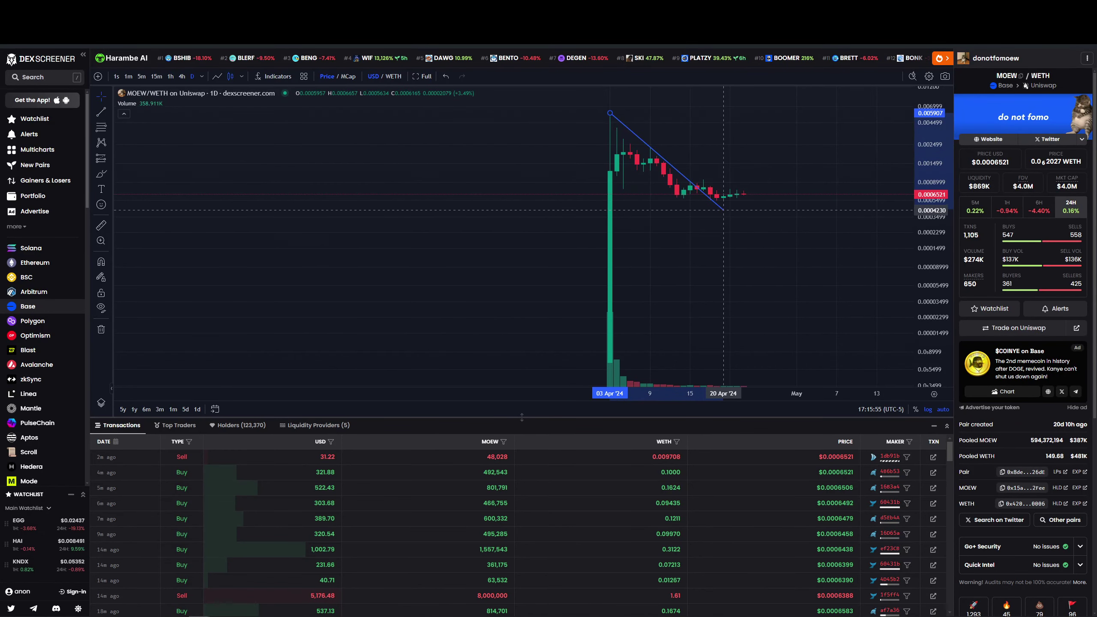
left_click(789, 143)
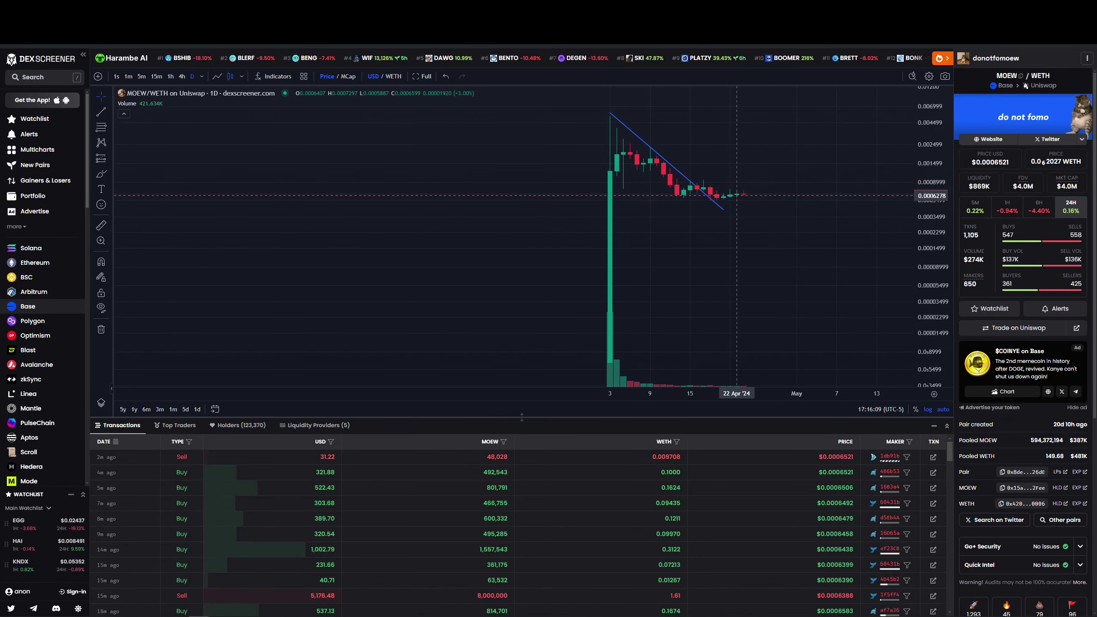
Step: Stretch the price scale to frame the trend line, then switch to the HIGHER/WETH chart
left_click_drag(770, 313, 649, 367)
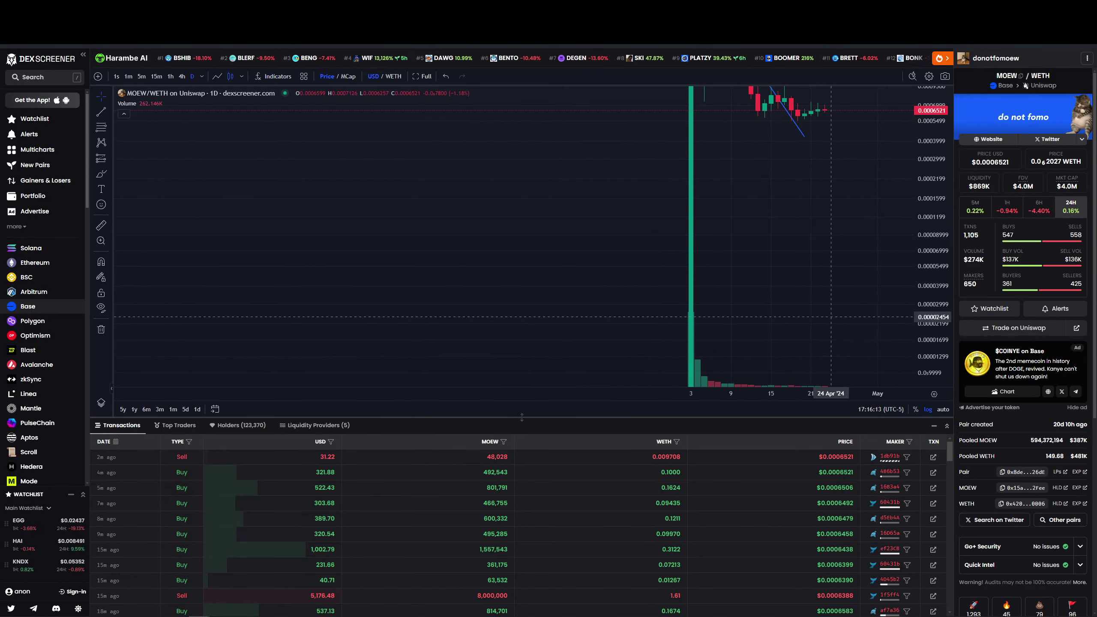
scroll(714, 283, "up", 3)
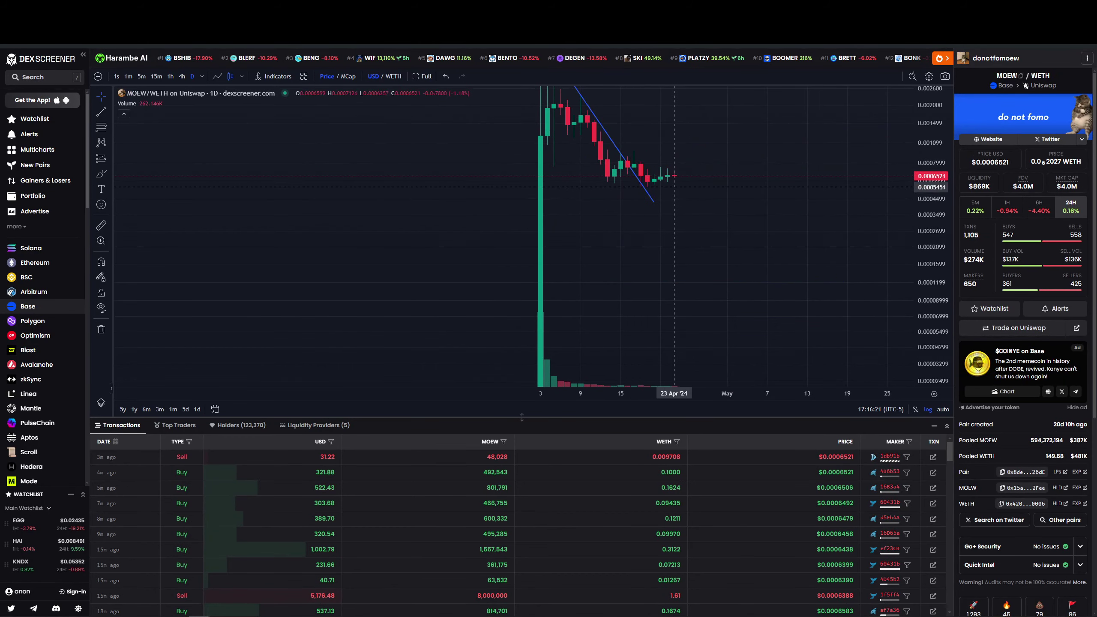
left_click_drag(686, 171, 718, 232)
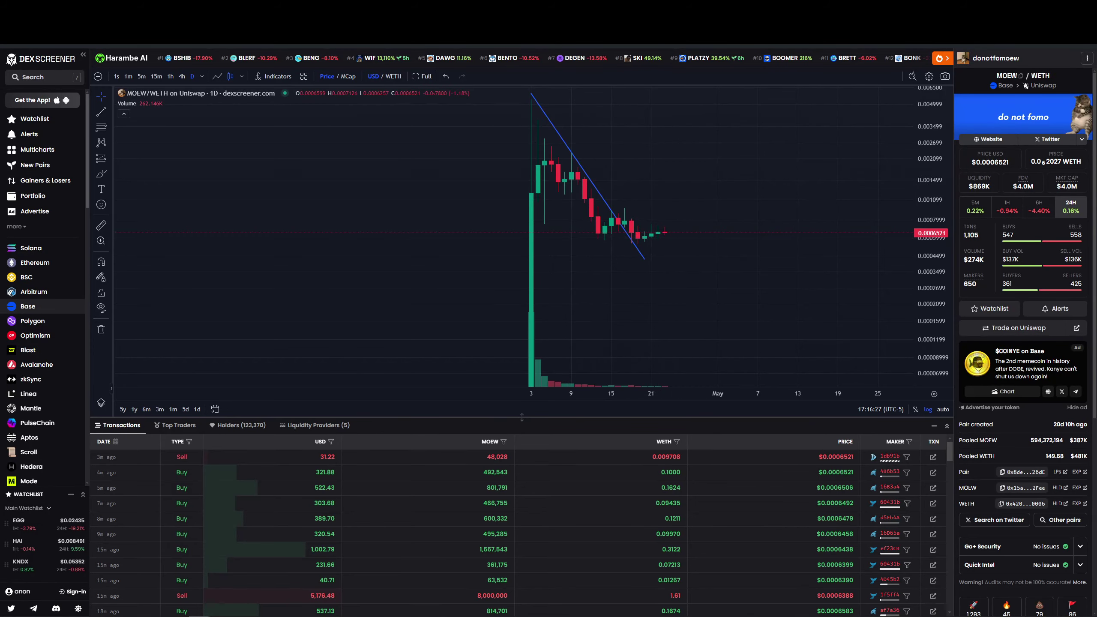
key("ctrl+Tab")
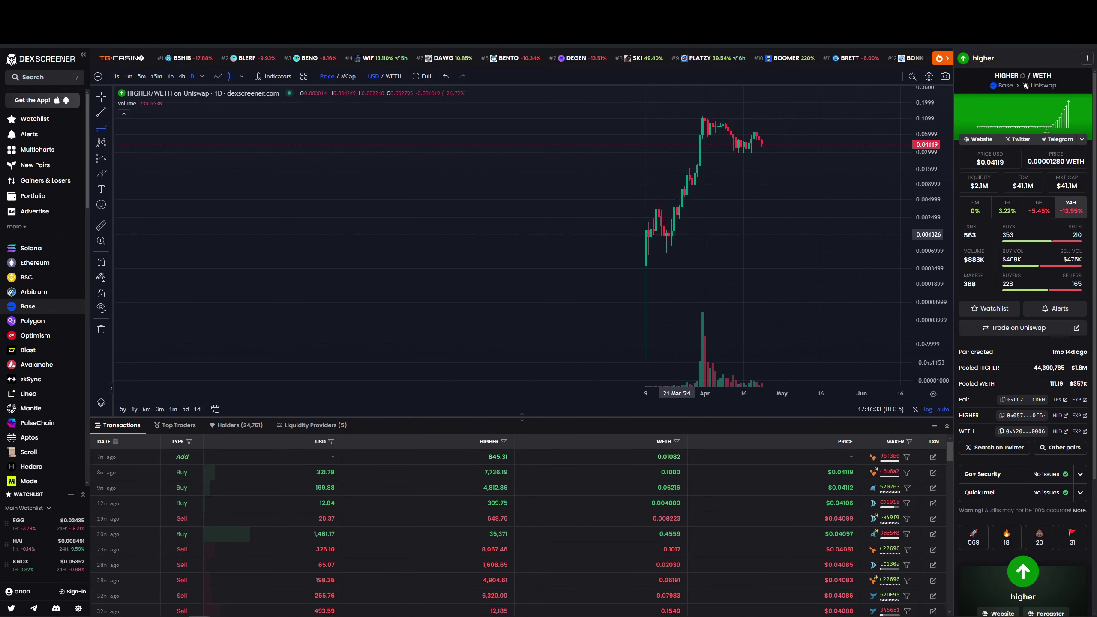
left_click(707, 187)
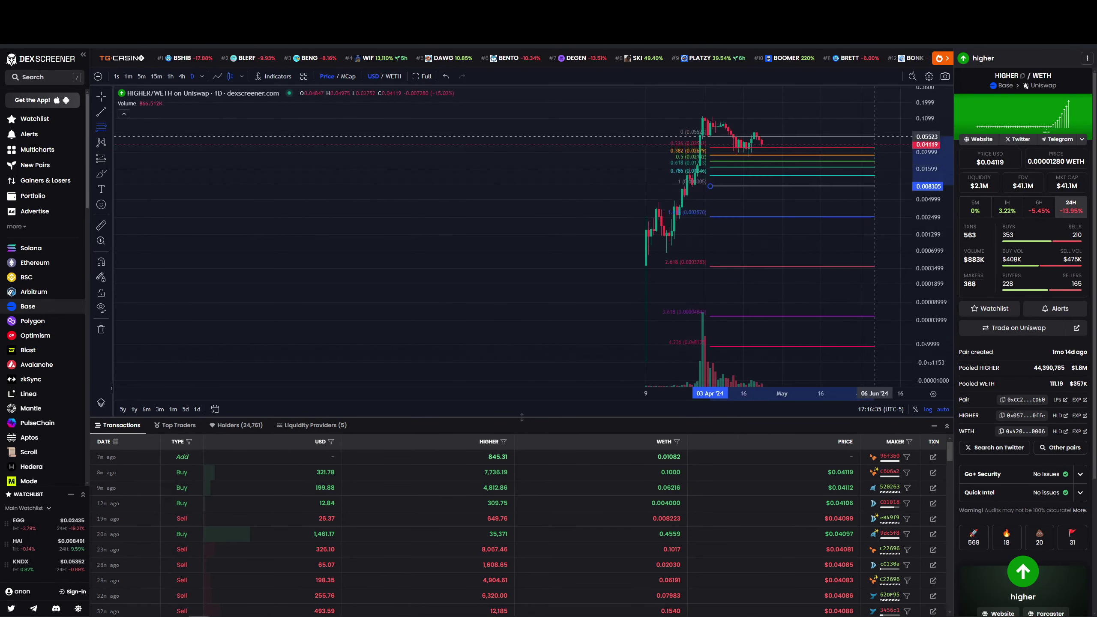
left_click(864, 116)
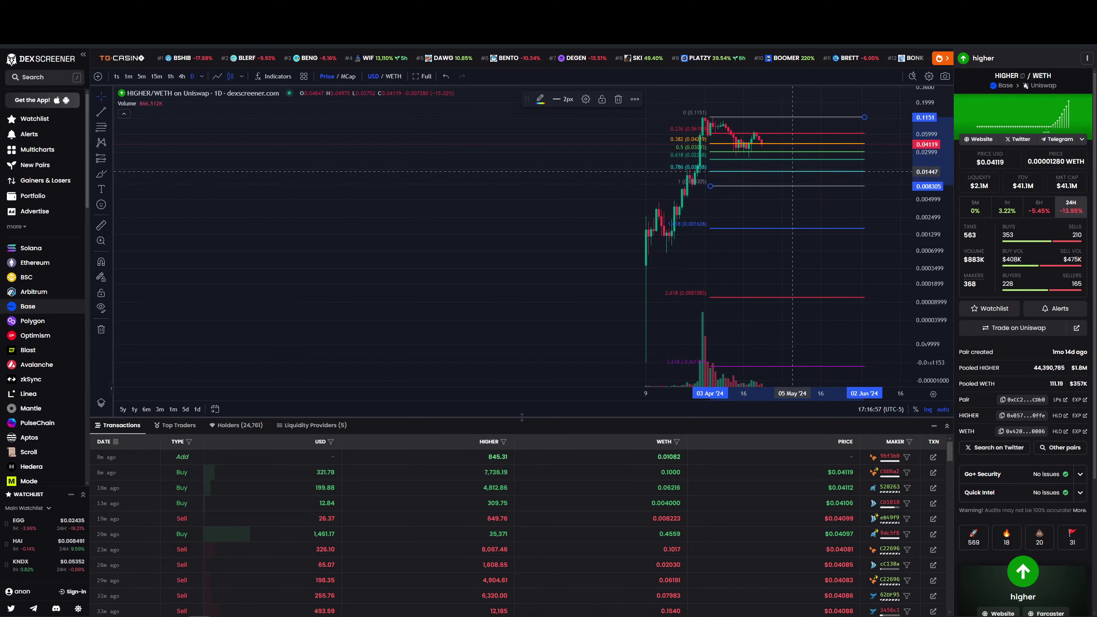
key("Delete")
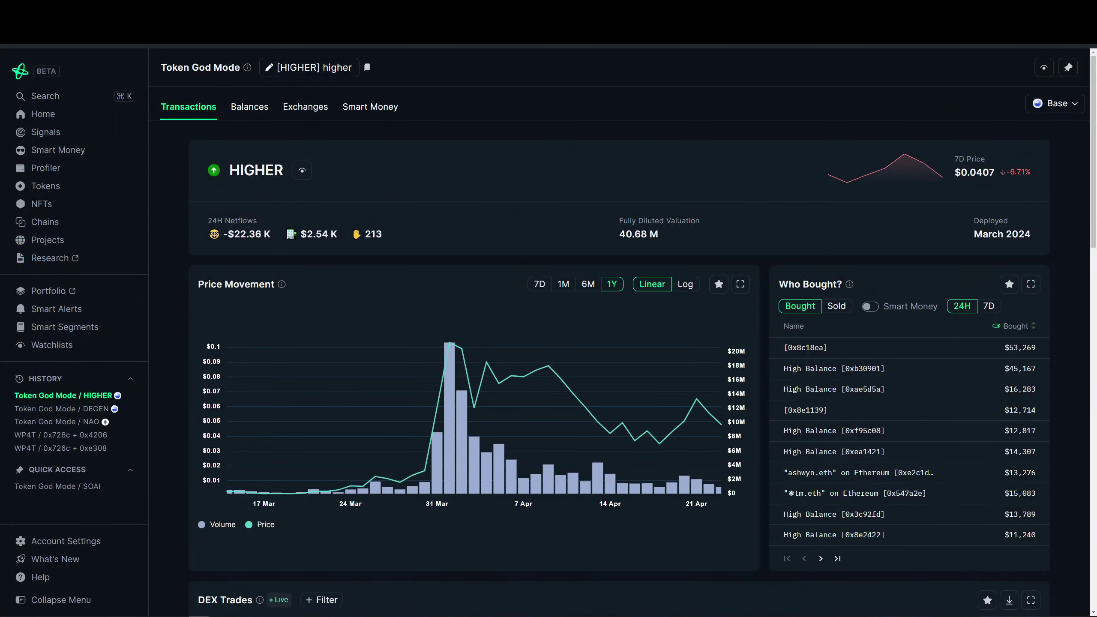
Step: Show HIGHER's Smart Money holders and sort Token Holdings by Balance, largest first
left_click(370, 106)
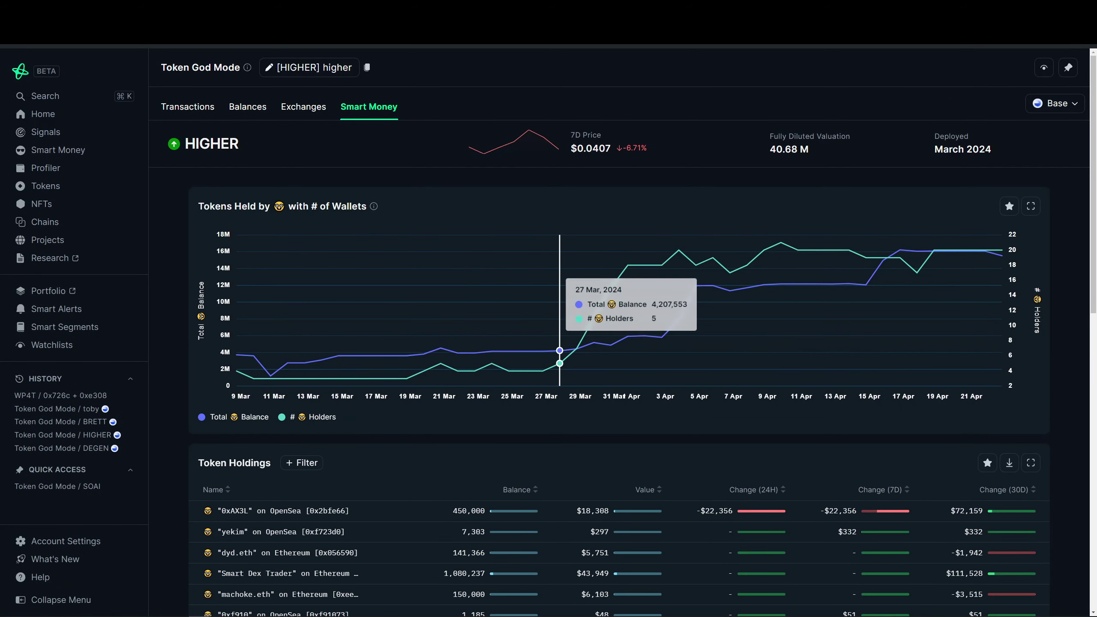
scroll(557, 343, "down", 3)
scroll(557, 342, "down", 3)
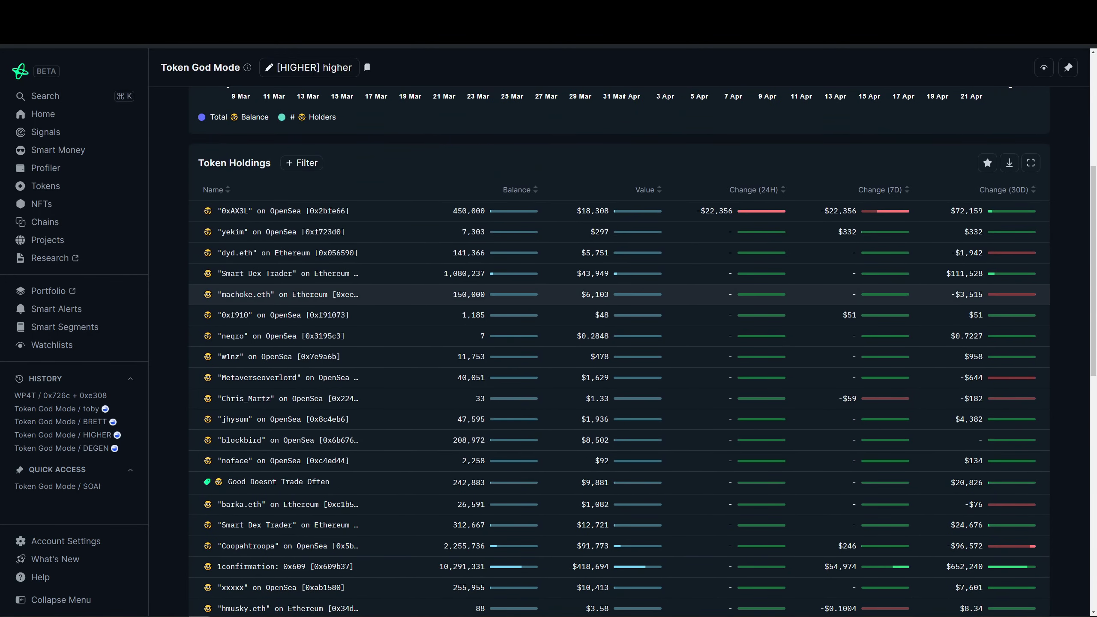
scroll(557, 343, "down", 3)
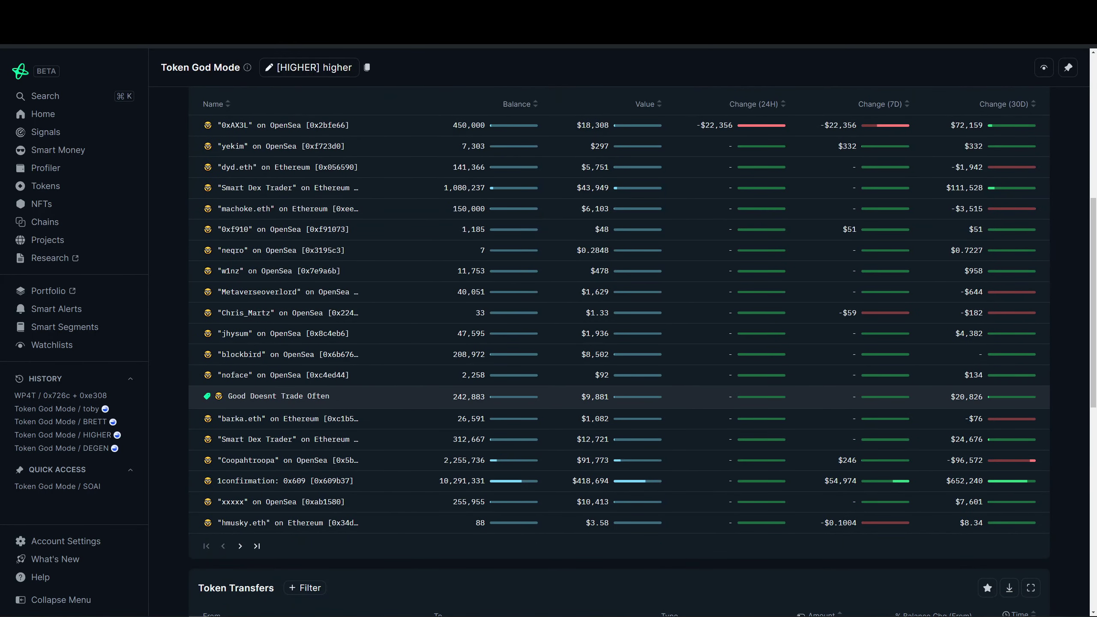
scroll(557, 343, "up", 5)
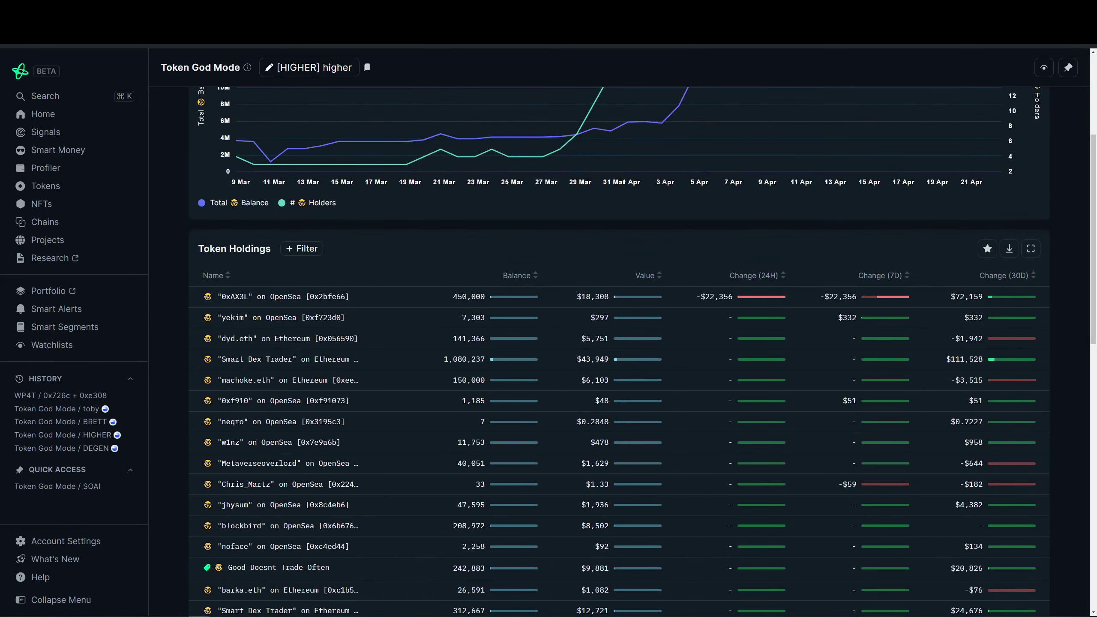
left_click(458, 275)
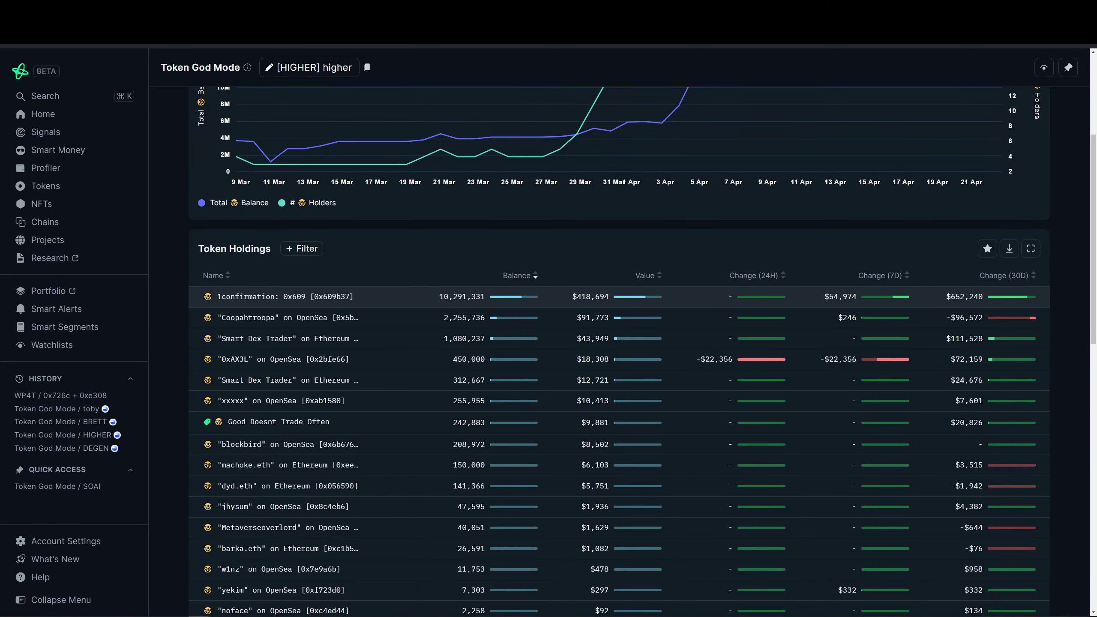
scroll(558, 343, "up", 5)
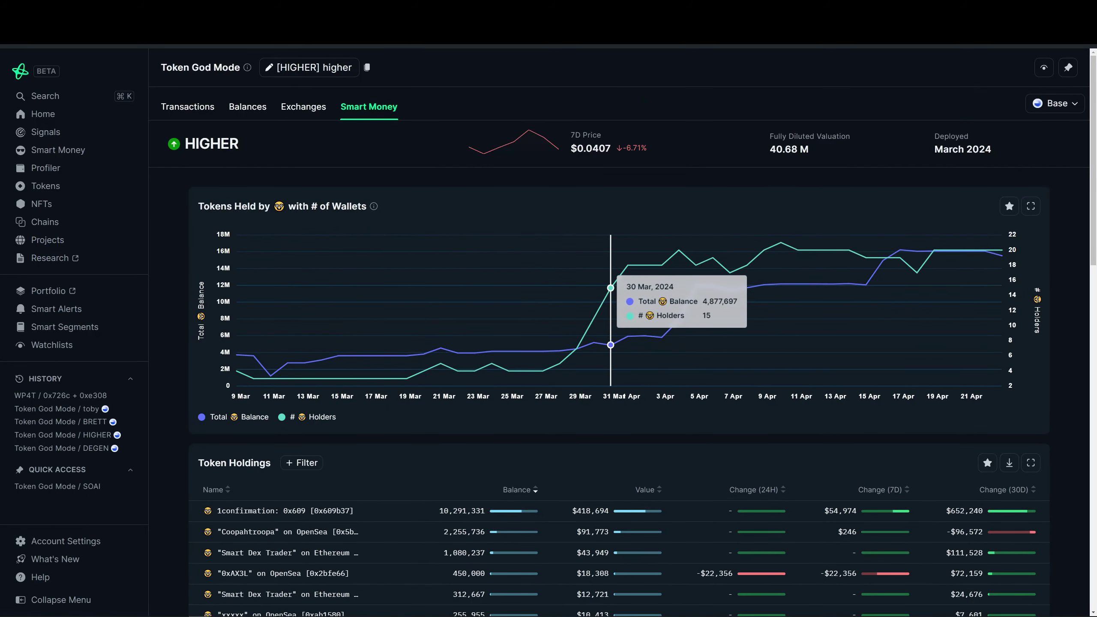
Step: Place a horizontal level at the current ANIME/WETH price and compress the chart vertically
key("ctrl+Tab")
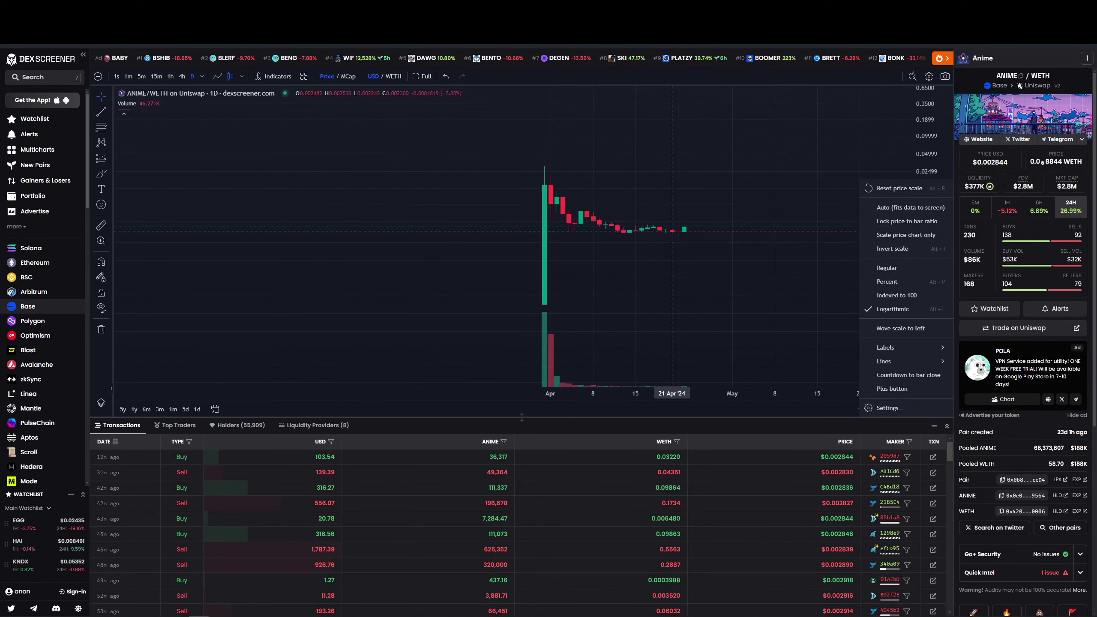
left_click(635, 231)
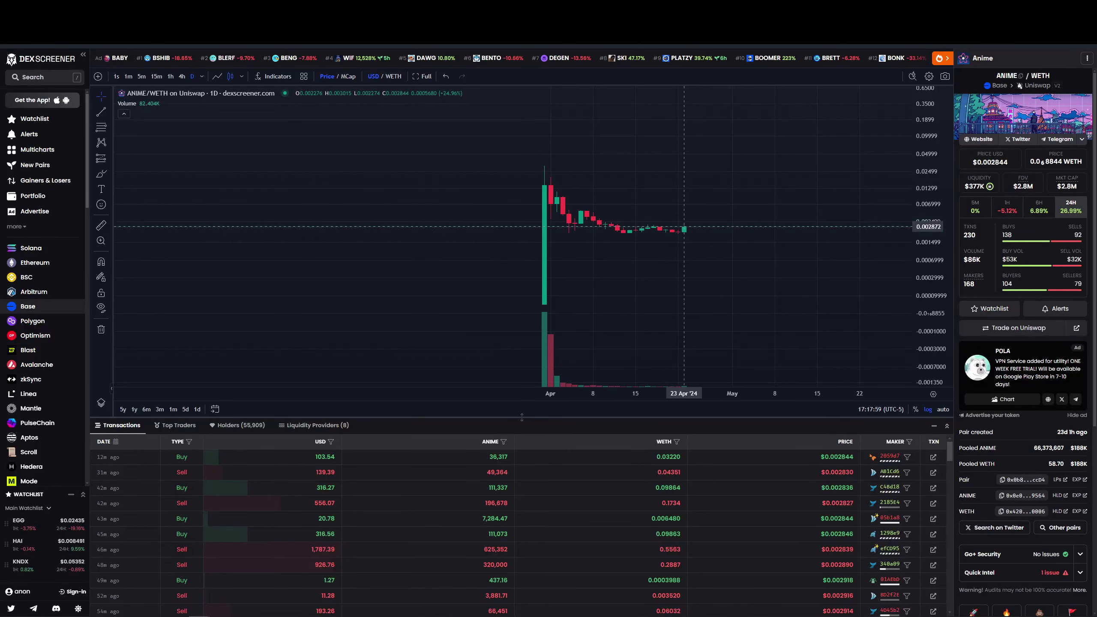
left_click(683, 227)
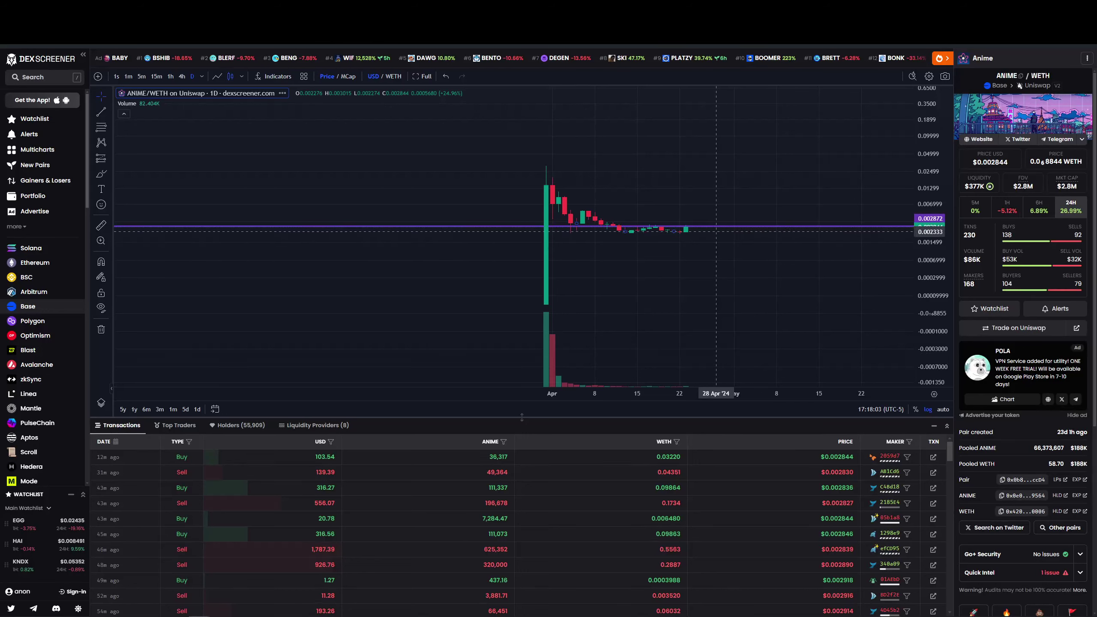
left_click(716, 227)
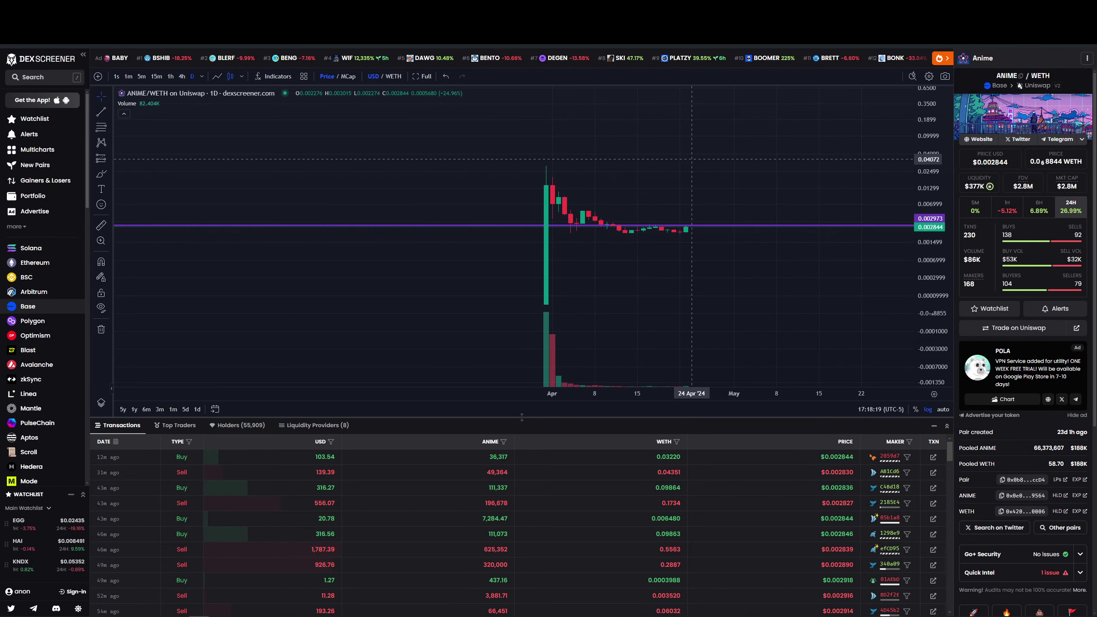
left_click_drag(926, 257, 925, 306)
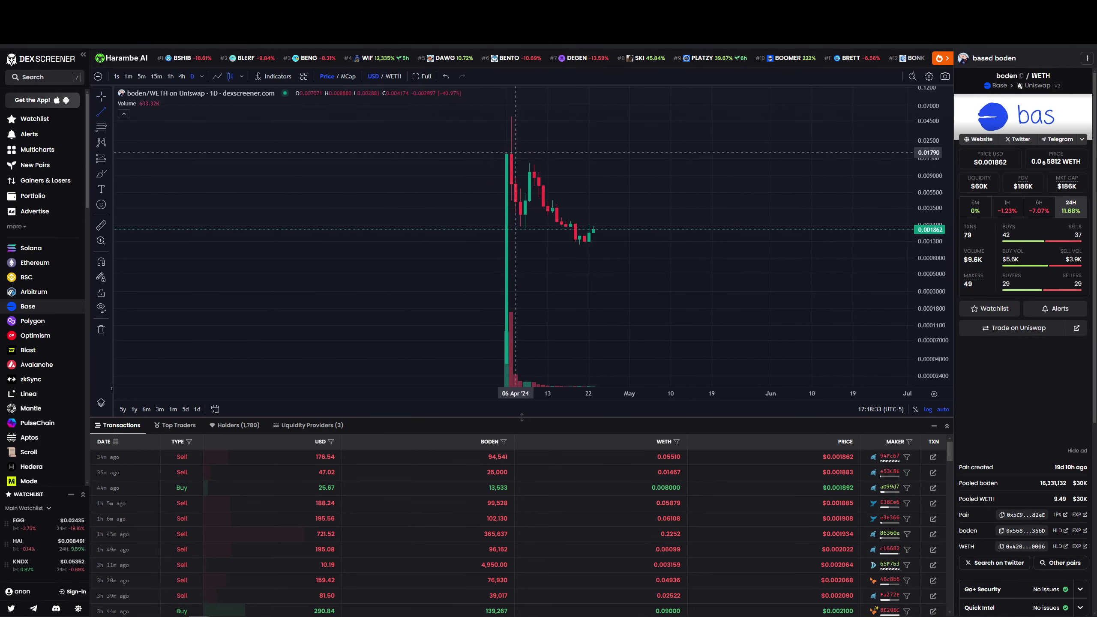
Step: Draw the wedge's upper line from the boden spike top and a converging lower line under the lows
left_click(510, 155)
left_click(607, 238)
left_click(517, 223)
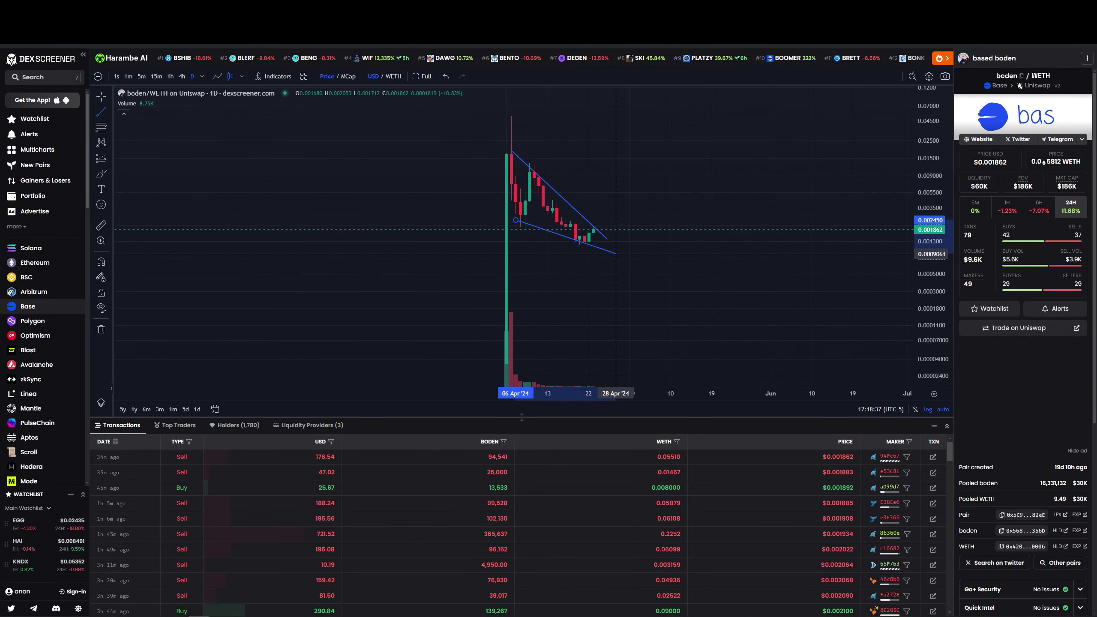
left_click(602, 253)
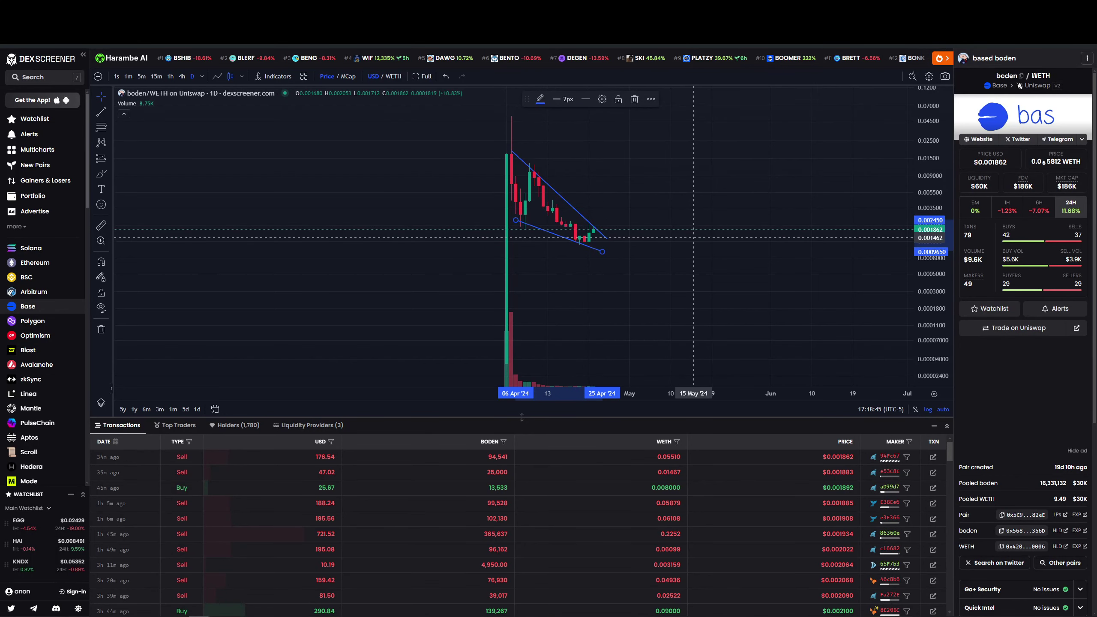
left_click(548, 386)
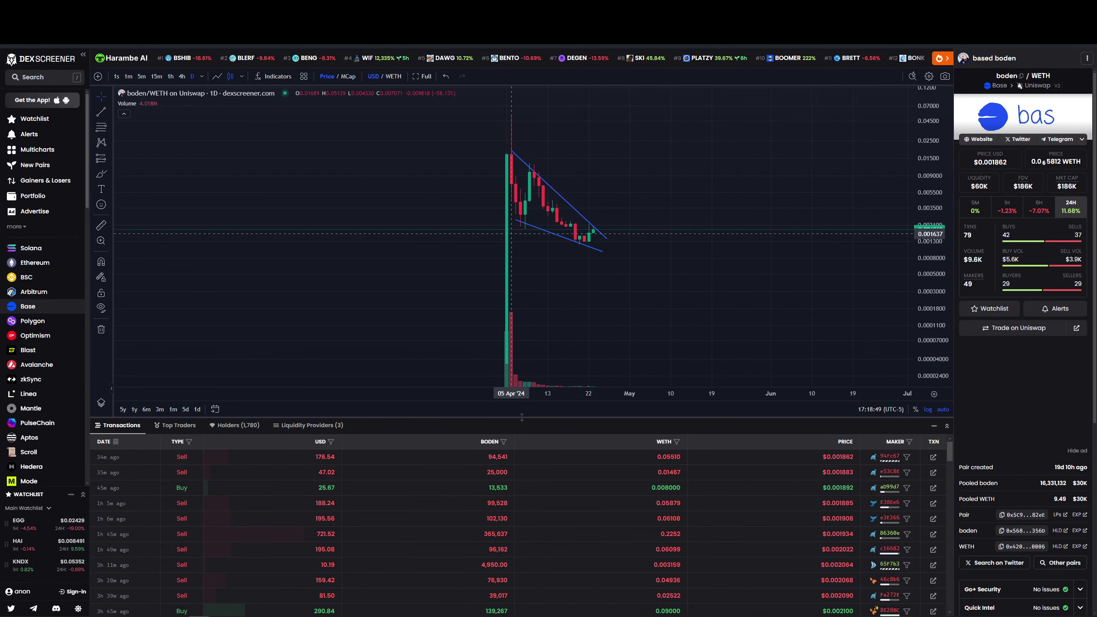
left_click_drag(643, 187, 720, 197)
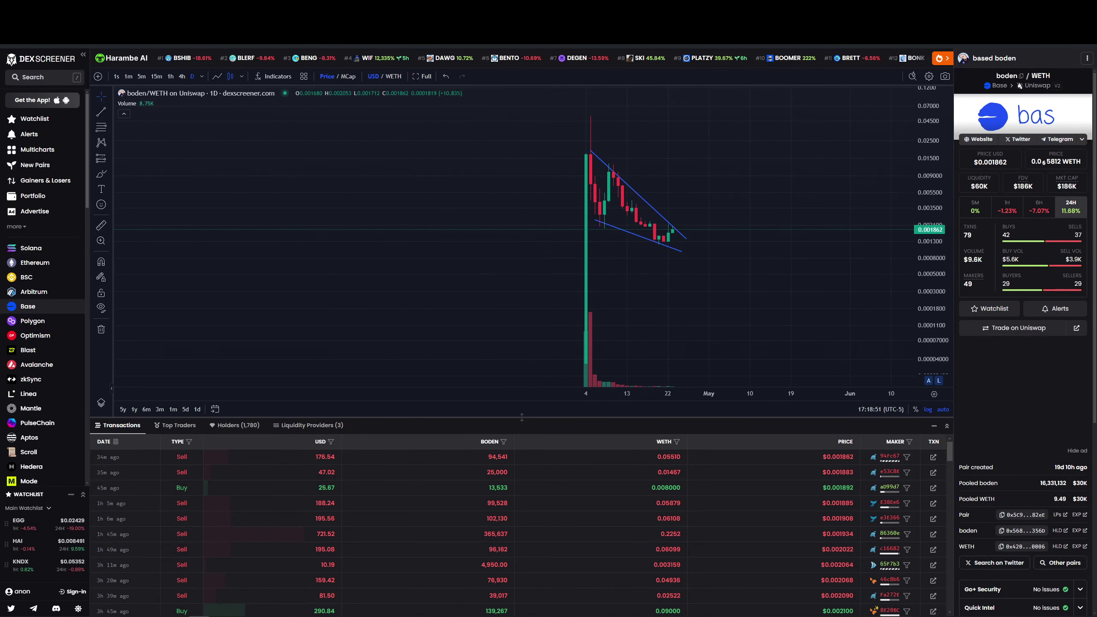
left_click_drag(771, 283, 720, 266)
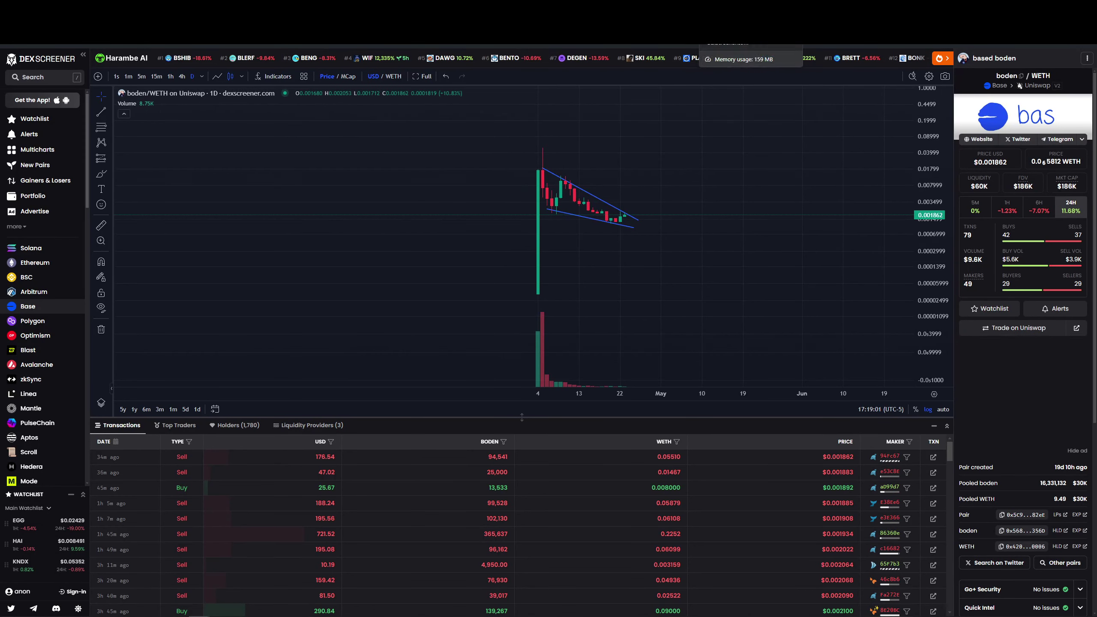
Step: On toby/WETH, draw a Fibonacci retracement from the rally low to the peak, then delete it
key("ctrl+Tab")
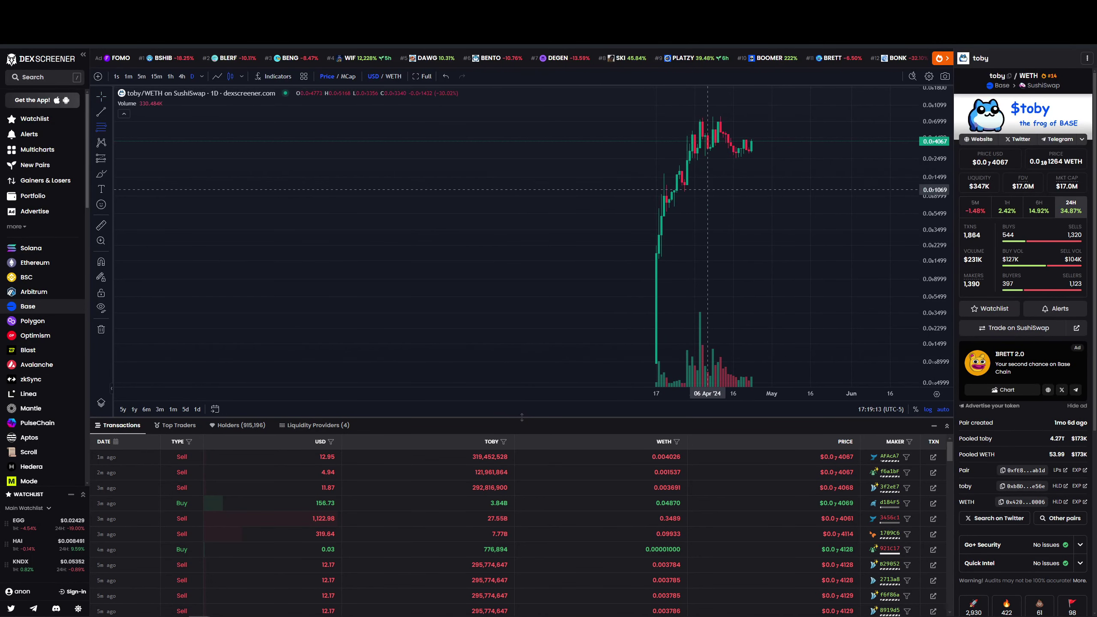
left_click(709, 191)
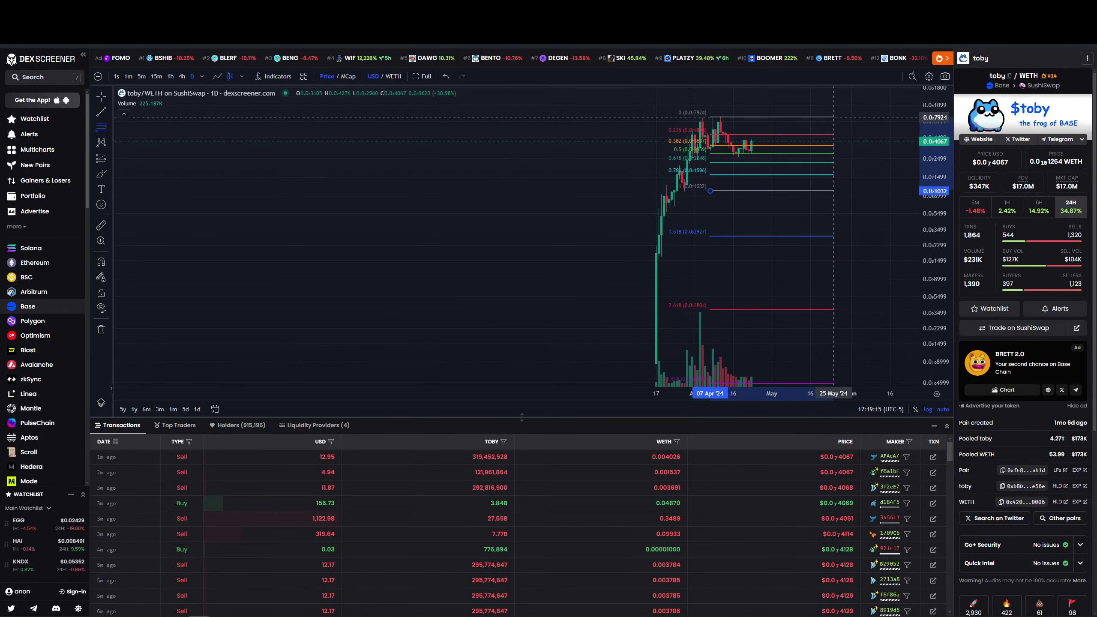
left_click(833, 115)
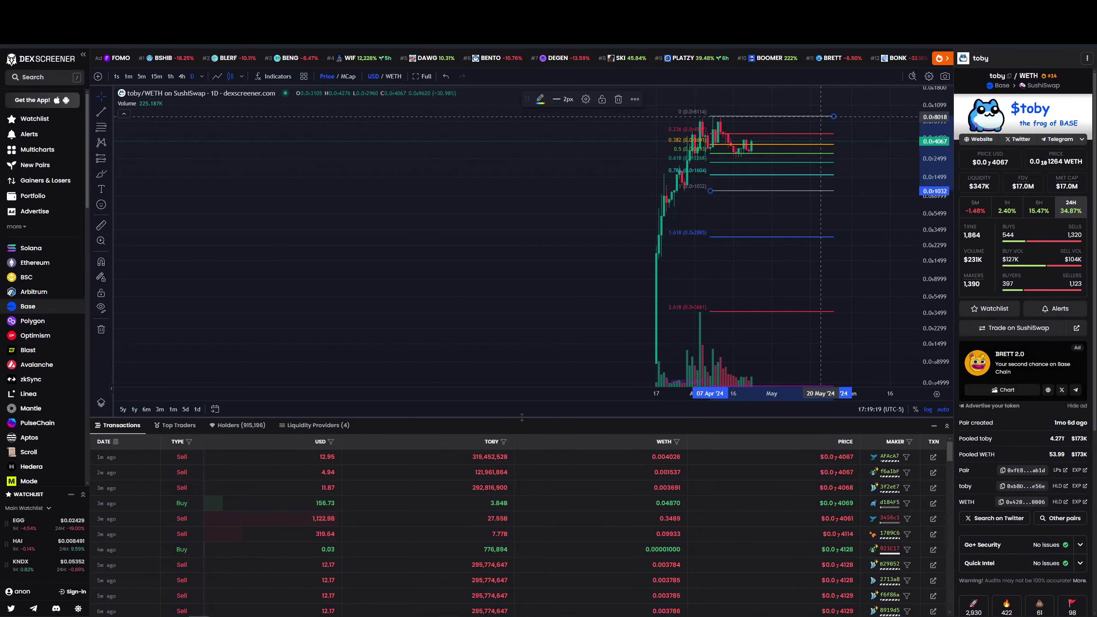
key("Delete")
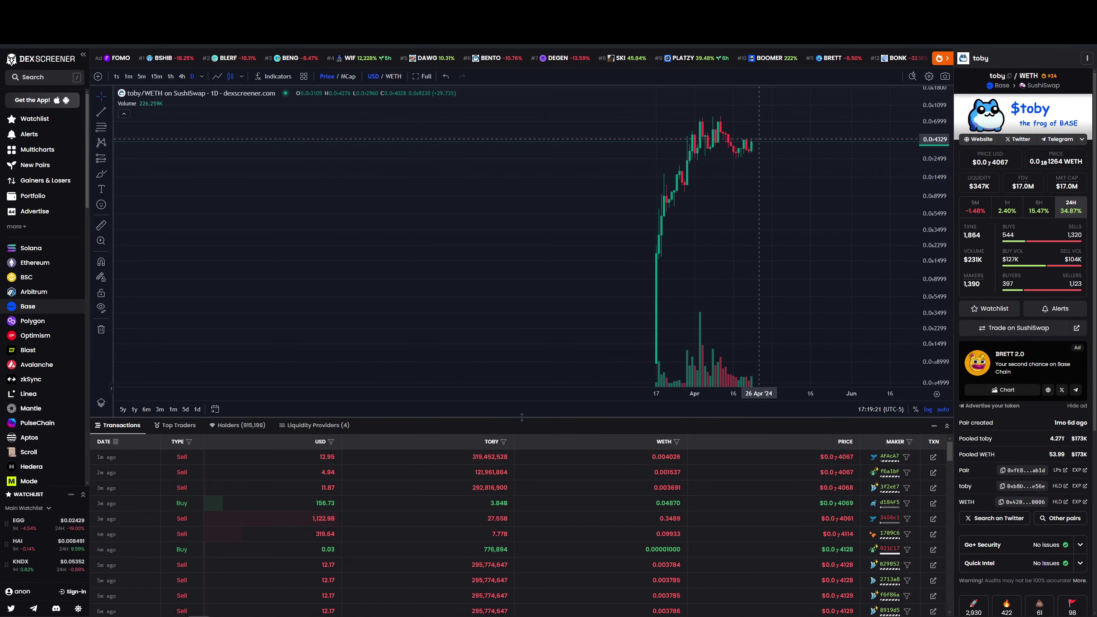
mouse_move(202, 93)
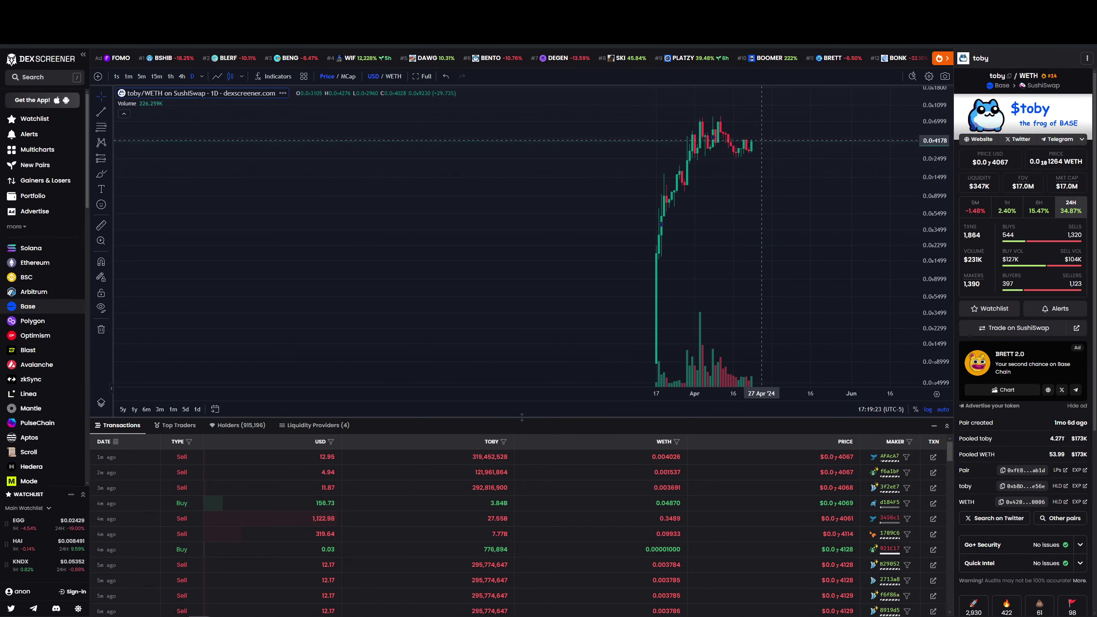
Step: Mark upper and lower horizontal levels near the toby top, then bring up Mog/WETH
left_click(761, 141)
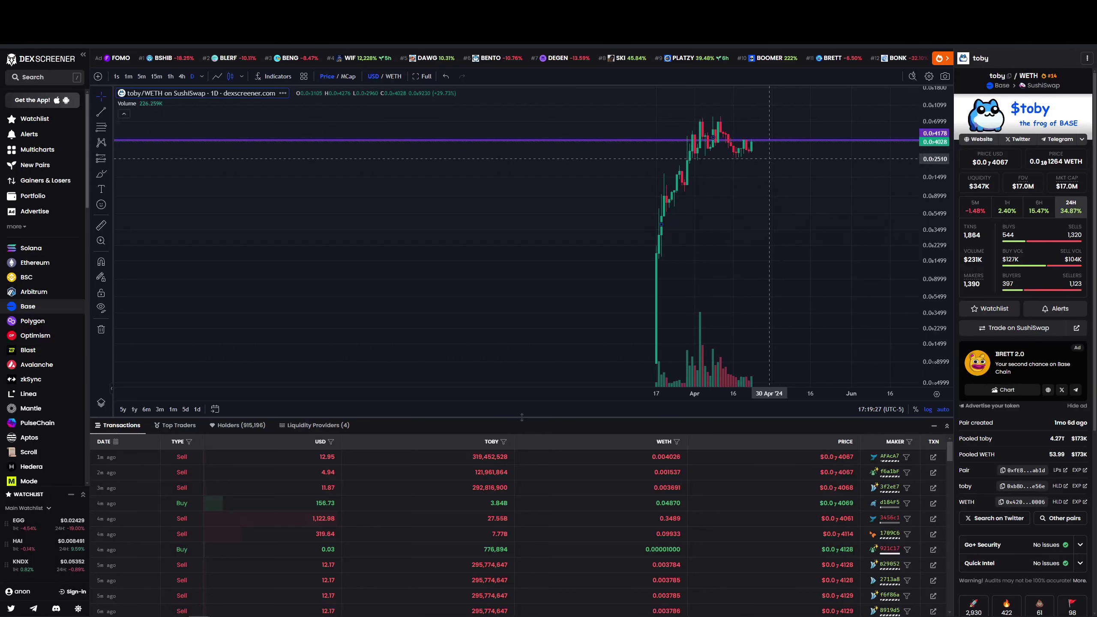
left_click(769, 159)
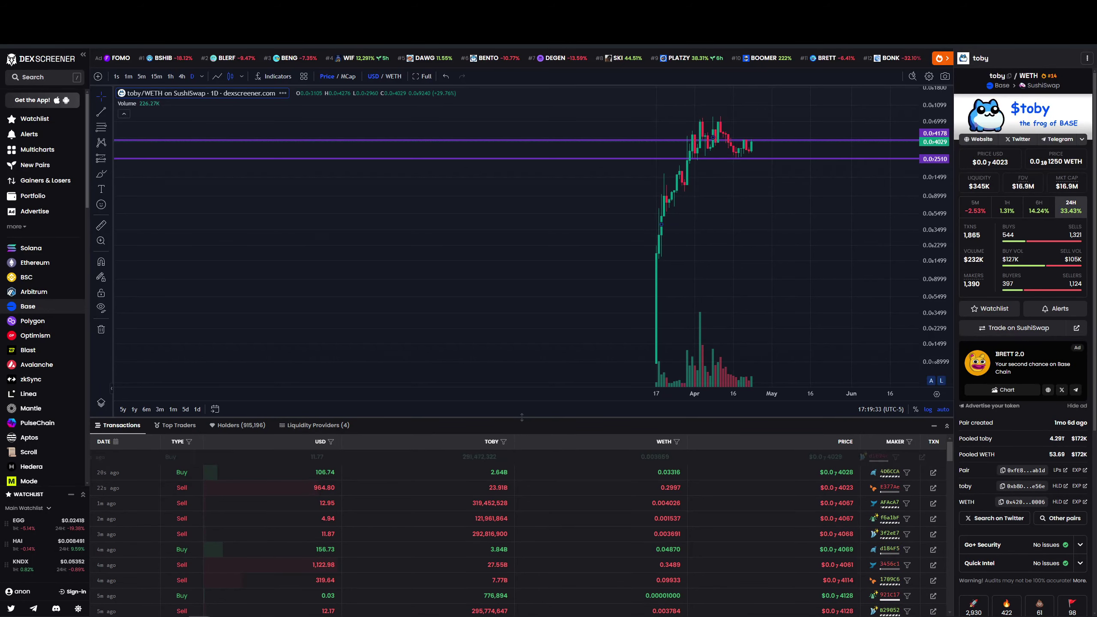
left_click_drag(806, 255, 708, 254)
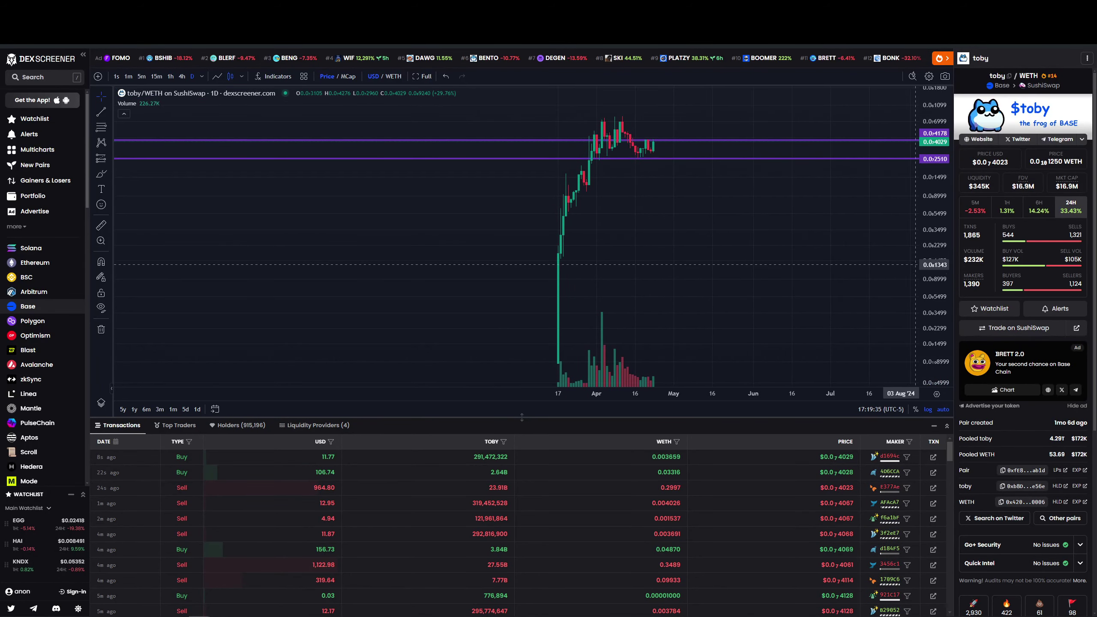
scroll(708, 255, "down", 3)
left_click_drag(600, 257, 634, 240)
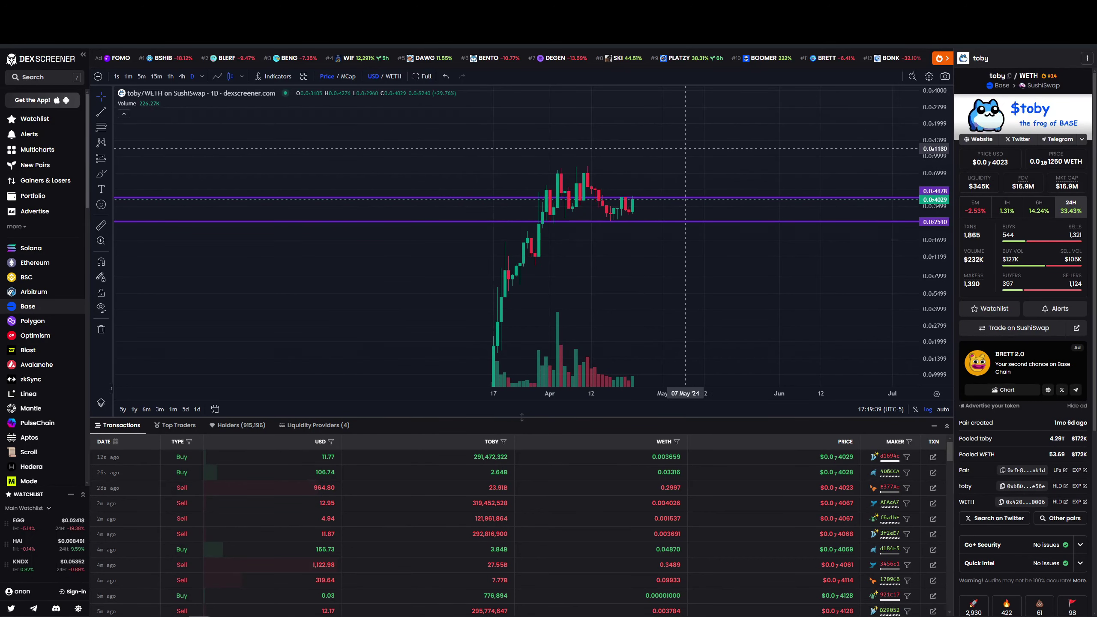
left_click_drag(685, 162, 685, 150)
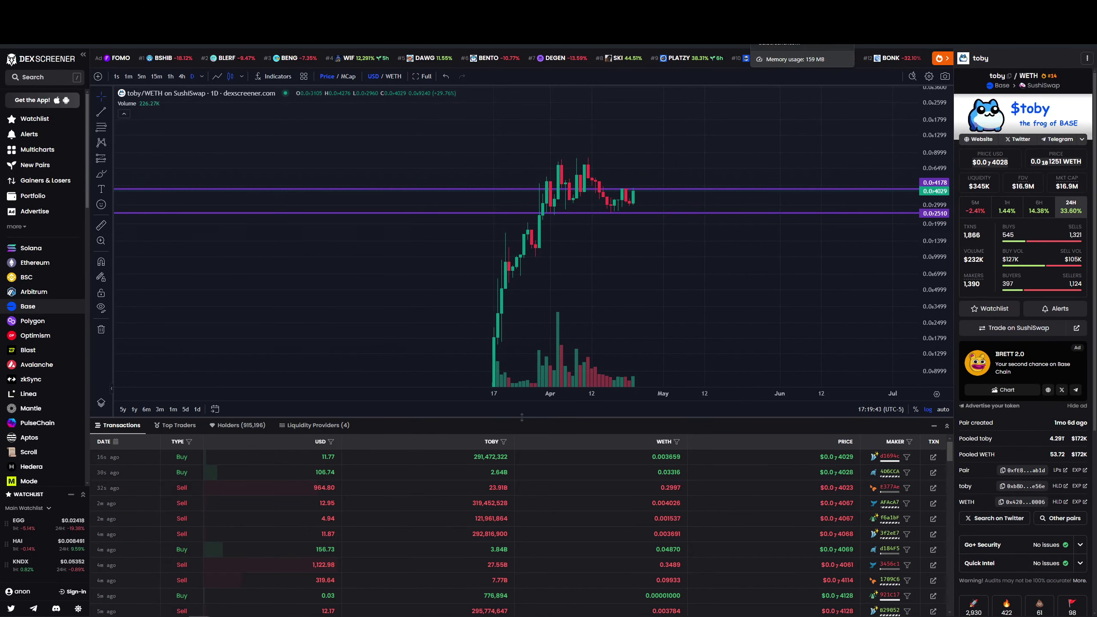
left_click(776, 57)
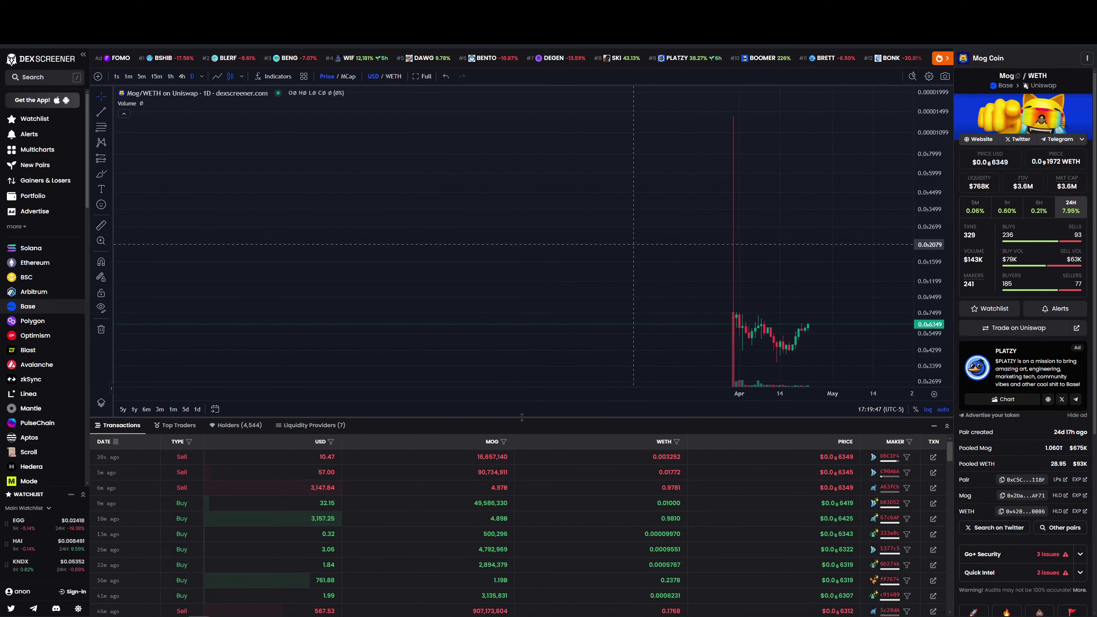
scroll(814, 257, "up", 3)
scroll(835, 214, "up", 2)
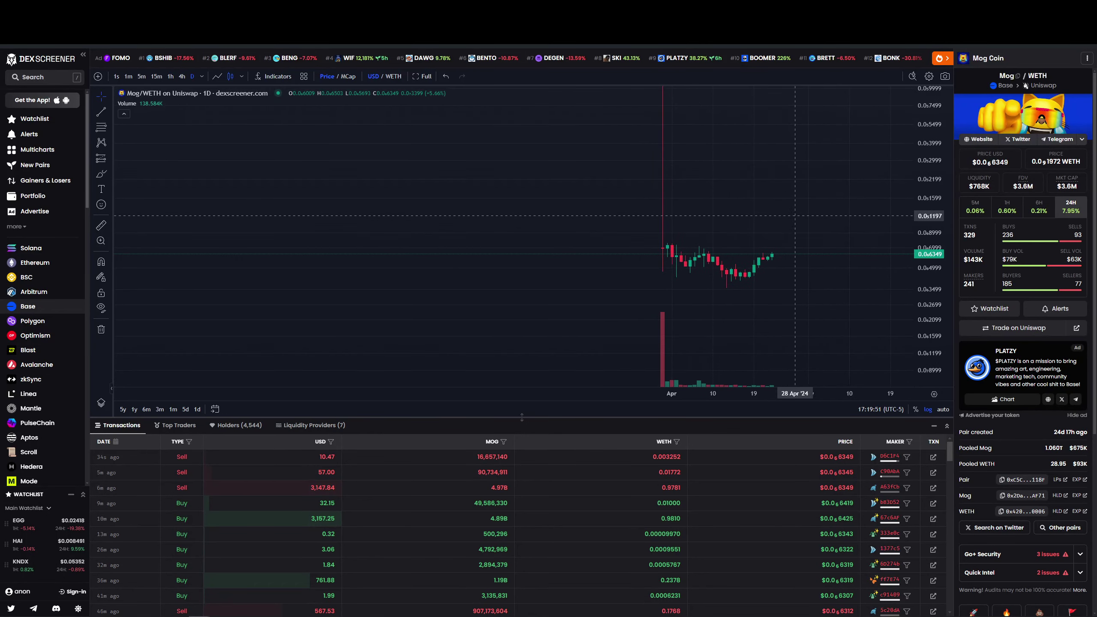
Step: Add a horizontal level at the Mog range top and brush a rounded bottom under the April candles
left_click_drag(677, 258, 670, 146)
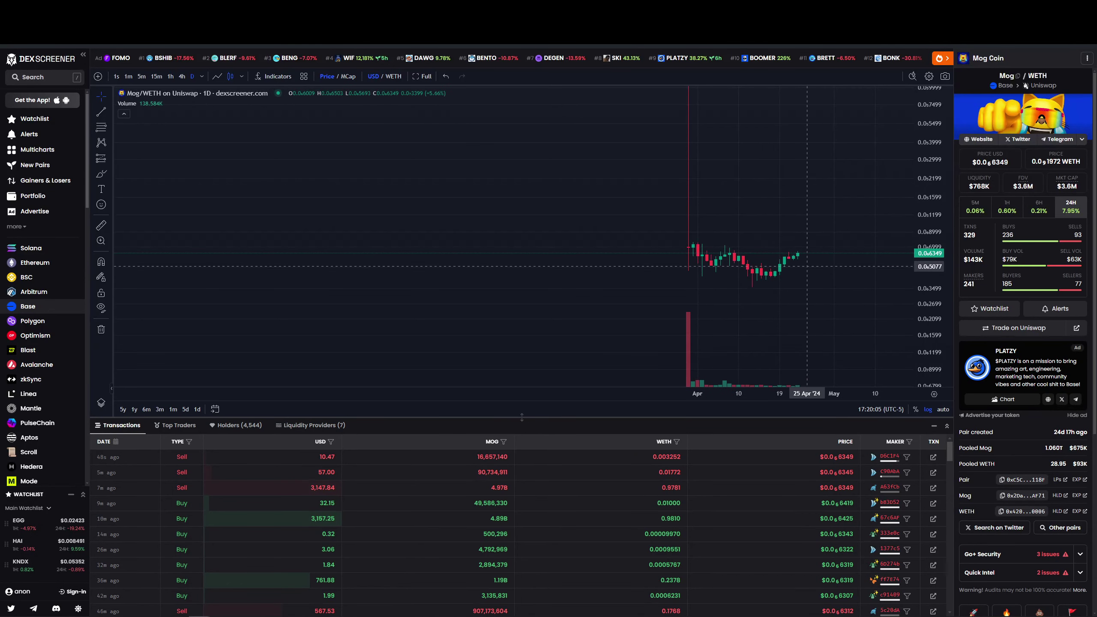
left_click(829, 252)
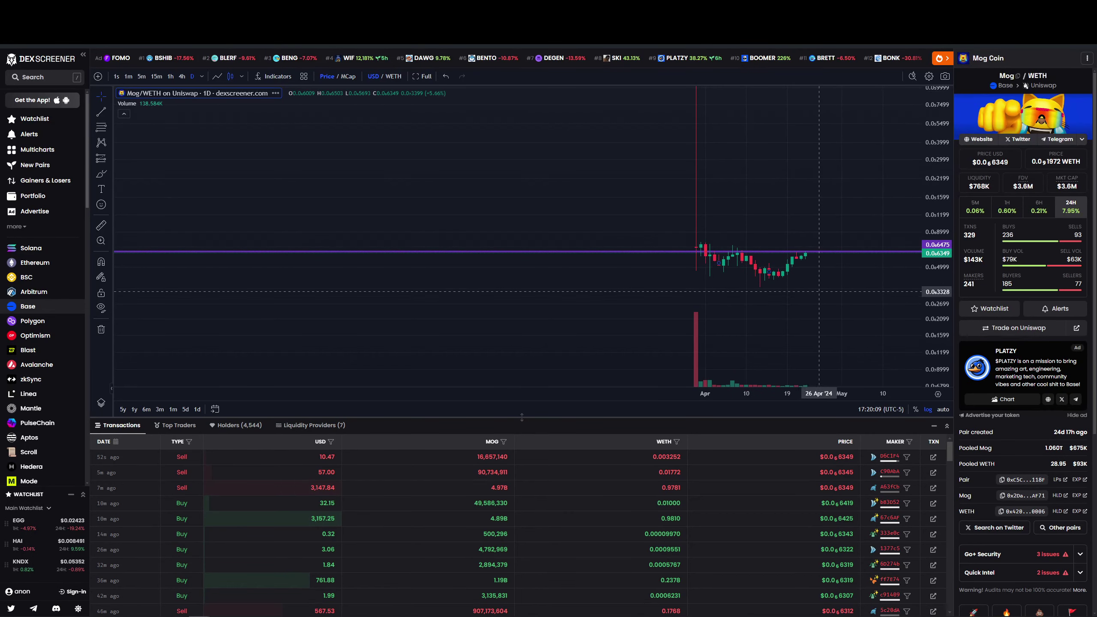
left_click(842, 243)
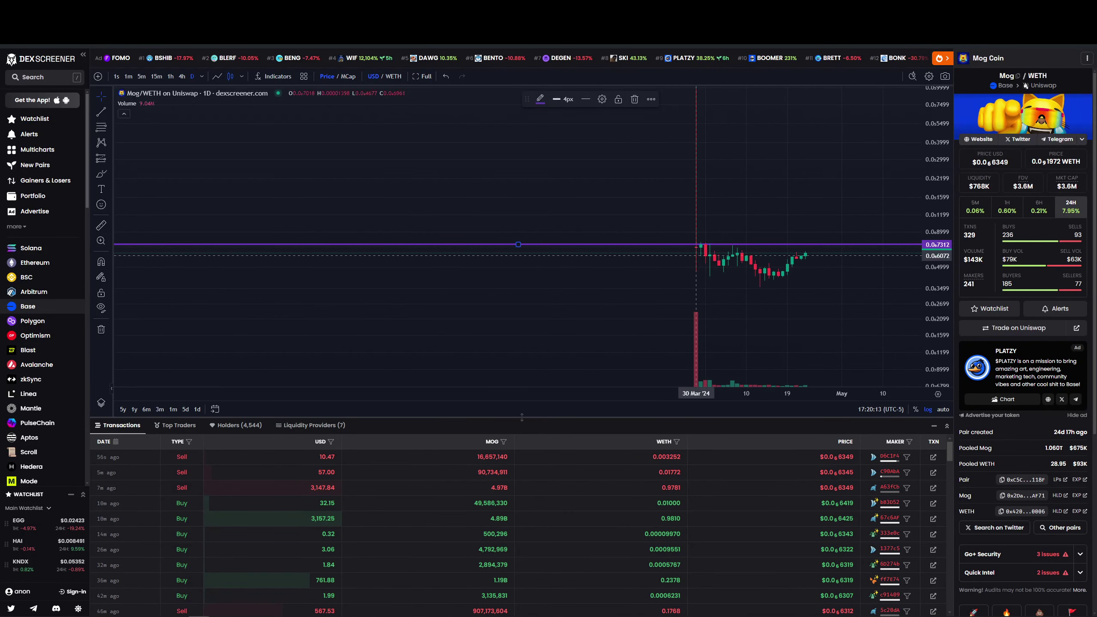
left_click(101, 175)
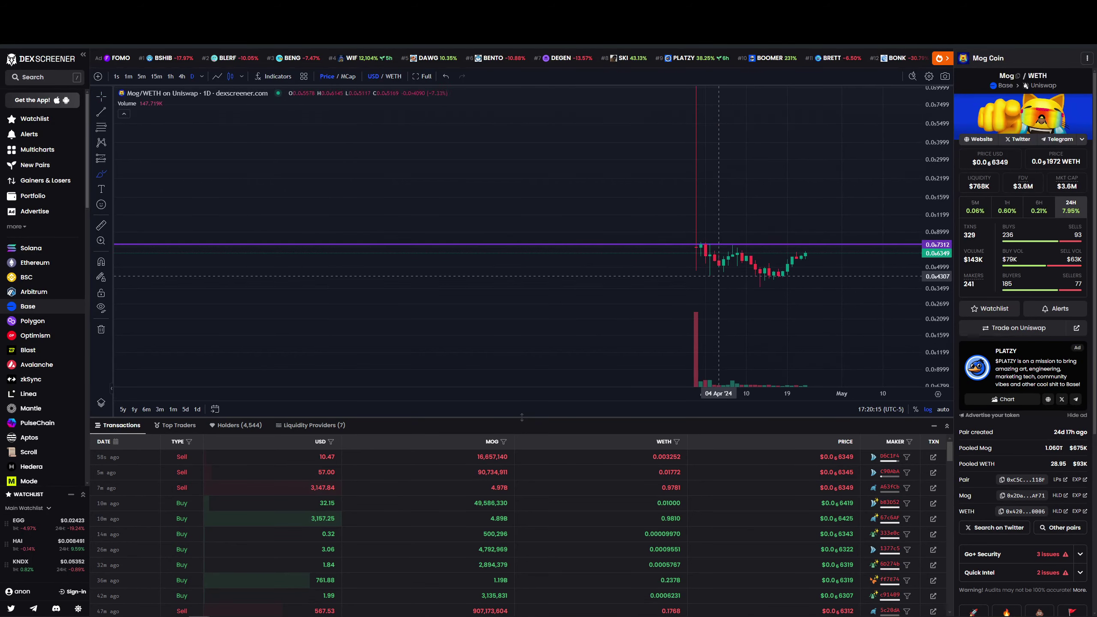
mouse_move(705, 267)
left_mouse_down()
mouse_move(867, 257)
mouse_move(882, 140)
mouse_move(883, 163)
left_mouse_up()
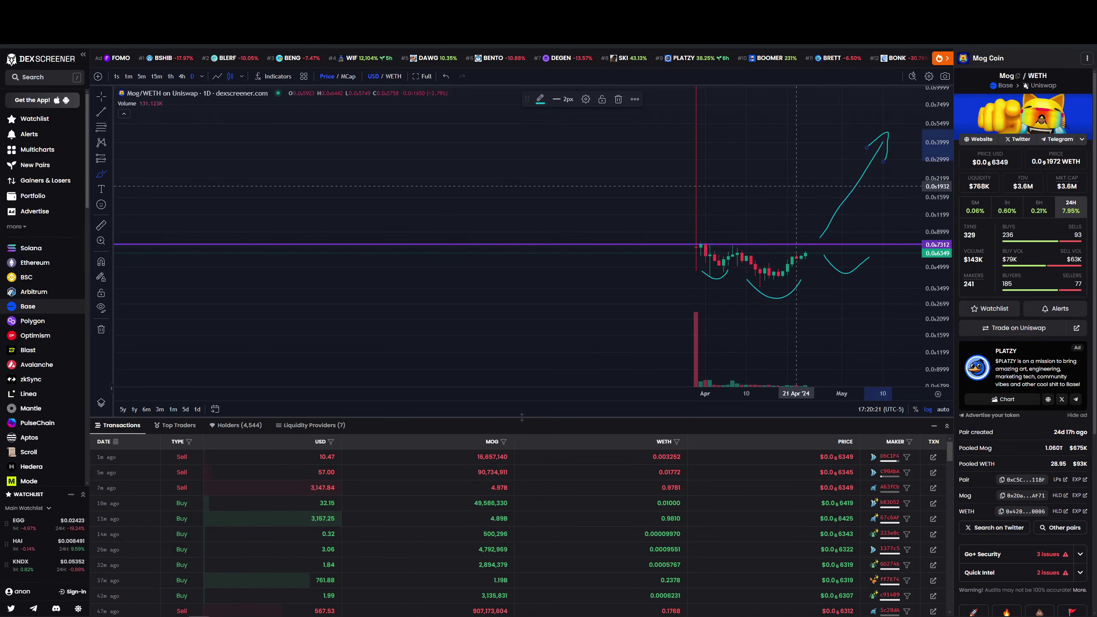